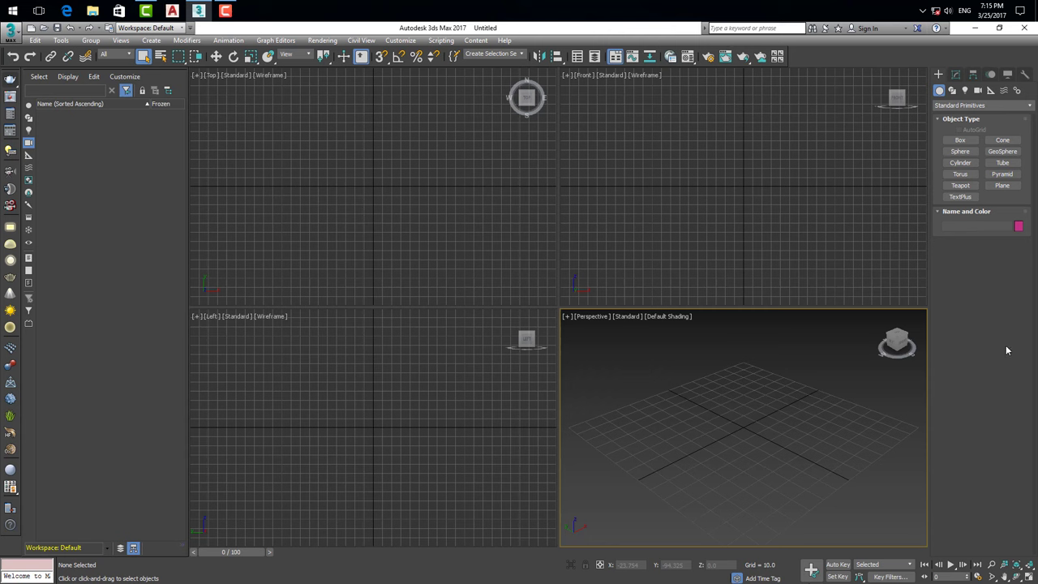
# Open the SiGerShaders presets, browse METAL > Jewelry, then show the User Library's 21 sections
pyautogui.click(669, 57)
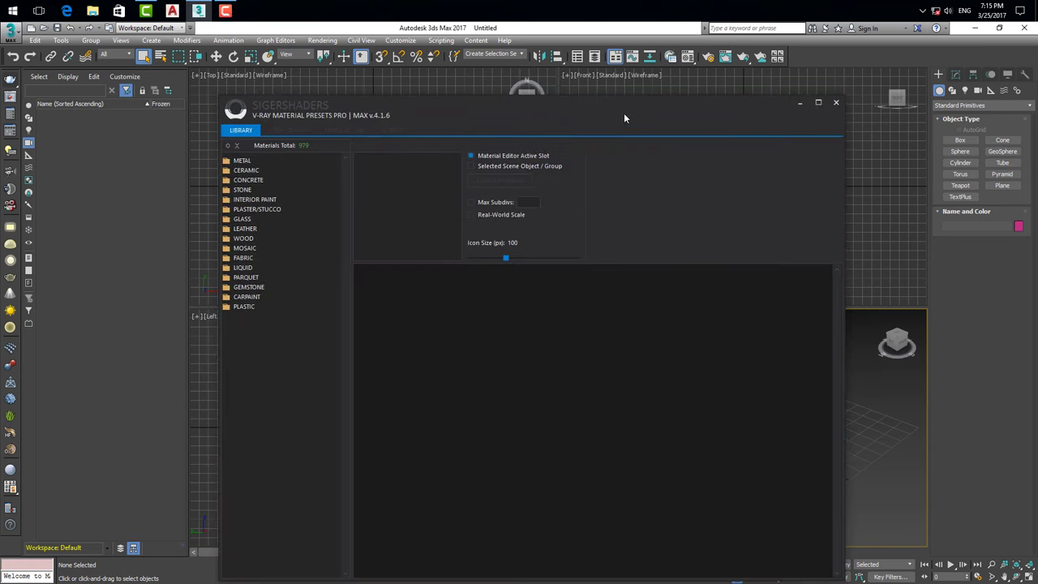
pyautogui.click(226, 142)
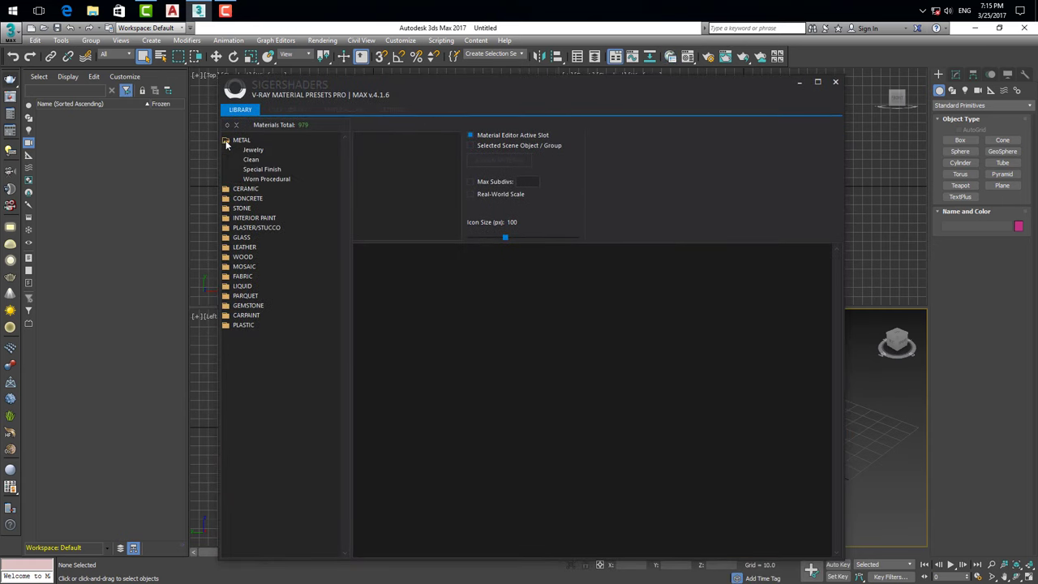
pyautogui.click(252, 151)
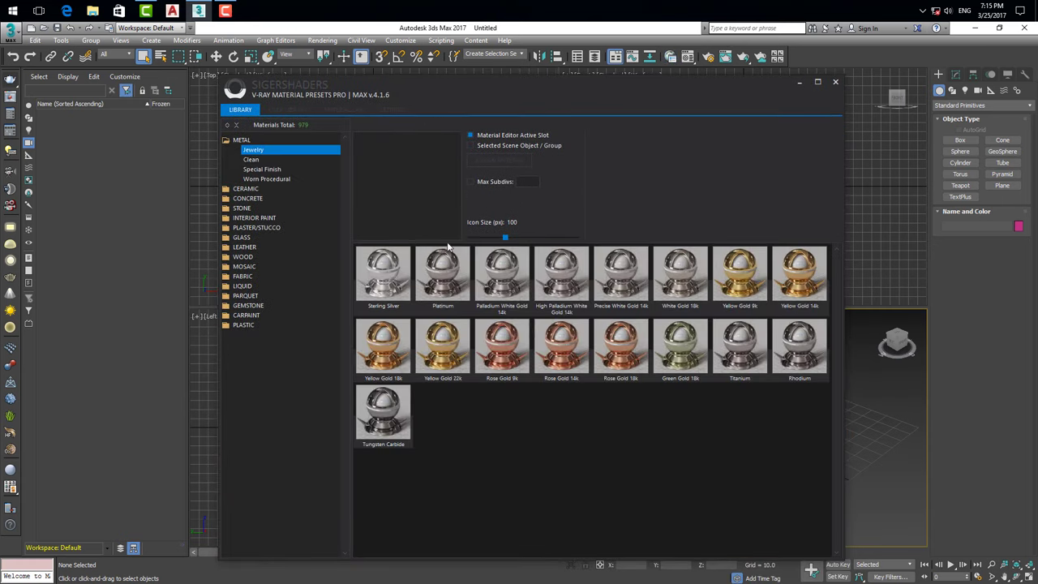
pyautogui.click(225, 141)
pyautogui.click(288, 106)
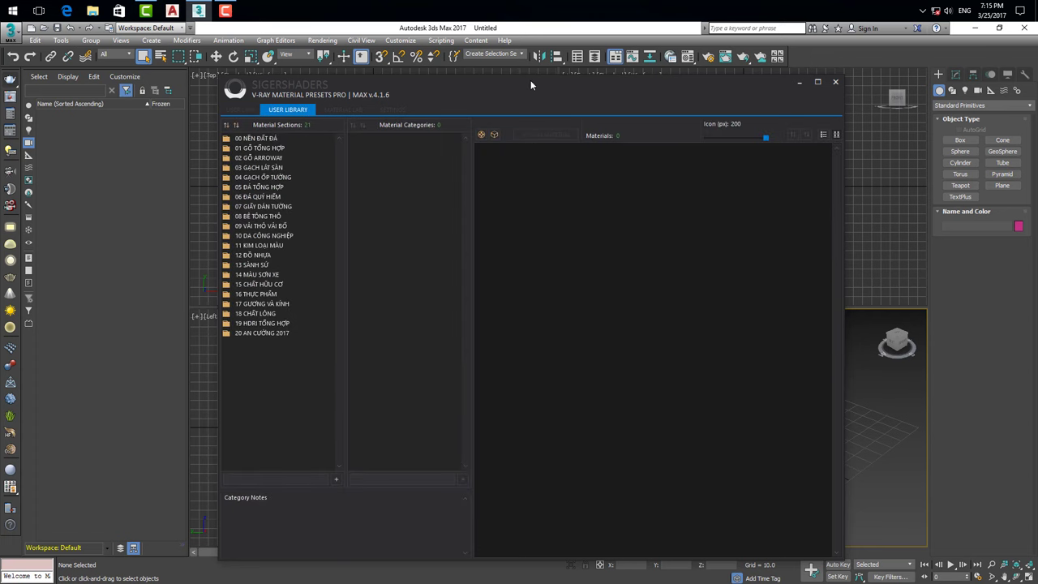
pyautogui.moveTo(545, 74); pyautogui.dragTo(545, 68)
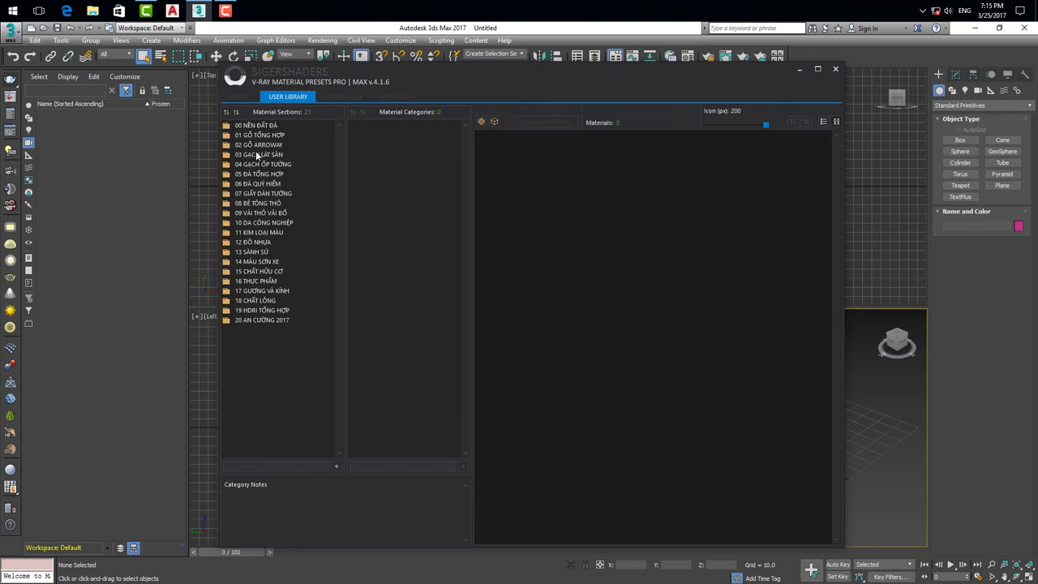
pyautogui.moveTo(521, 79); pyautogui.dragTo(521, 75)
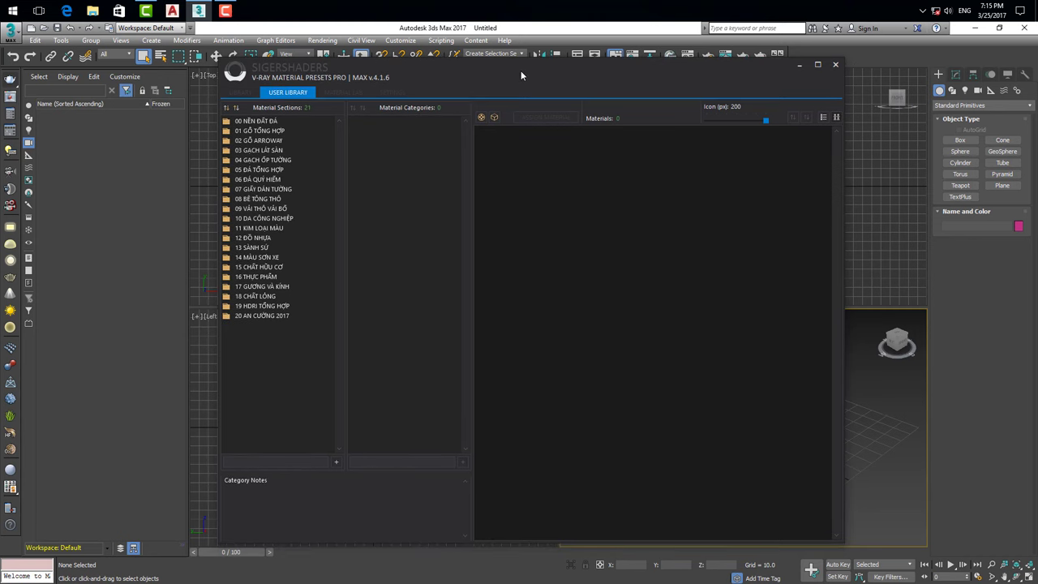
pyautogui.moveTo(543, 65); pyautogui.dragTo(553, 63)
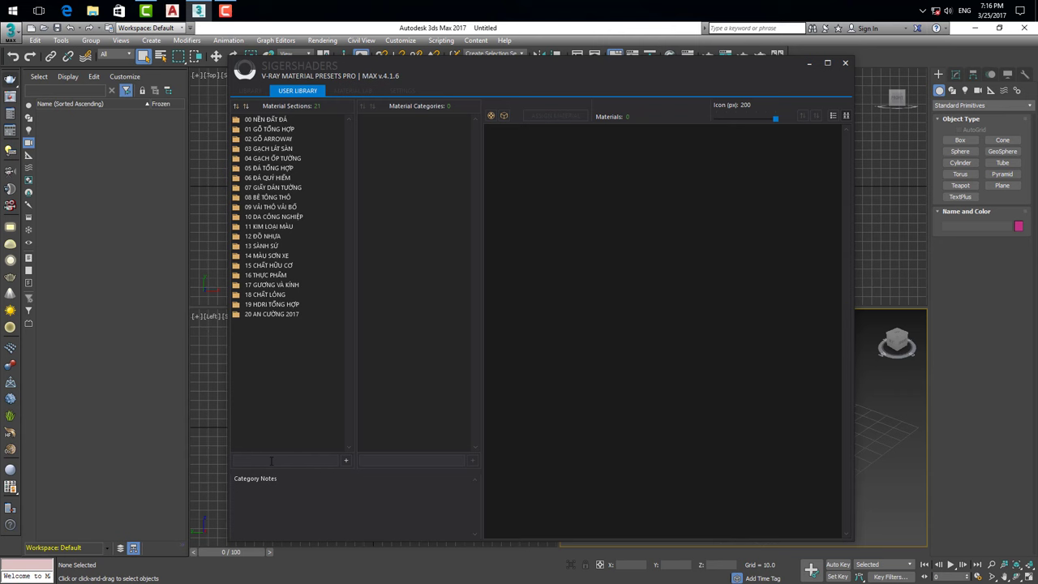
# Add a material section named '21 SÀN VIP' to the user library and select it
pyautogui.write('2')
pyautogui.write('1 S')
pyautogui.write('ÀN ')
pyautogui.write('VIP')
pyautogui.click(346, 460)
pyautogui.click(234, 325)
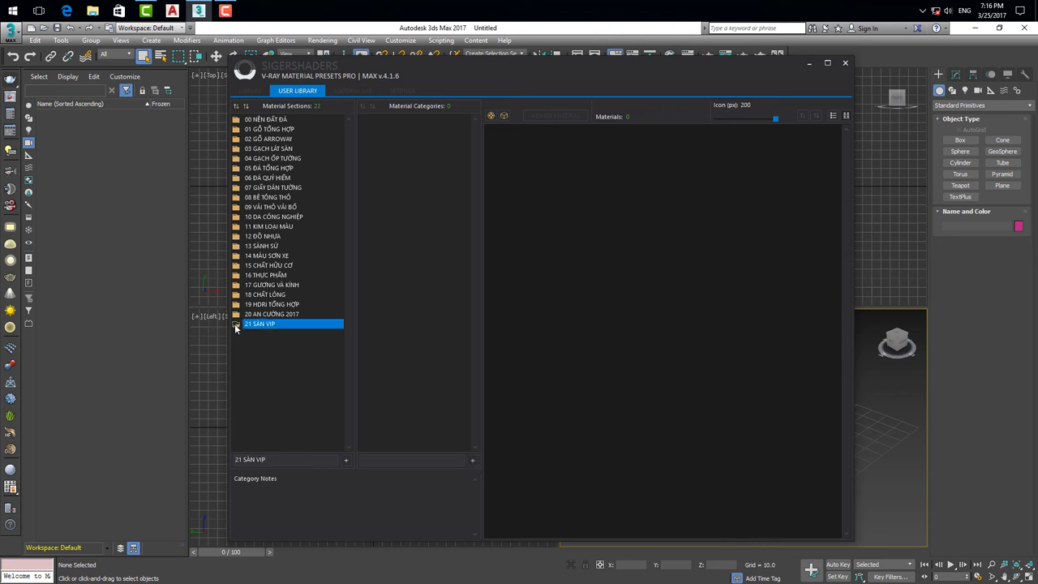
pyautogui.click(372, 460)
# Add the categories 'SÀN VIP DUNGIA' and 'SÀN VIP DUNGIA ĐẸP TRAI' to section 21 SÀN VIP
pyautogui.write('SÀ')
pyautogui.write('N VIP')
pyautogui.write(' DUNGIA')
pyautogui.click(473, 460)
pyautogui.write('S')
pyautogui.write('DUNG')
pyautogui.write('IA Đ')
pyautogui.write('ẸP TRAI')
pyautogui.click(474, 459)
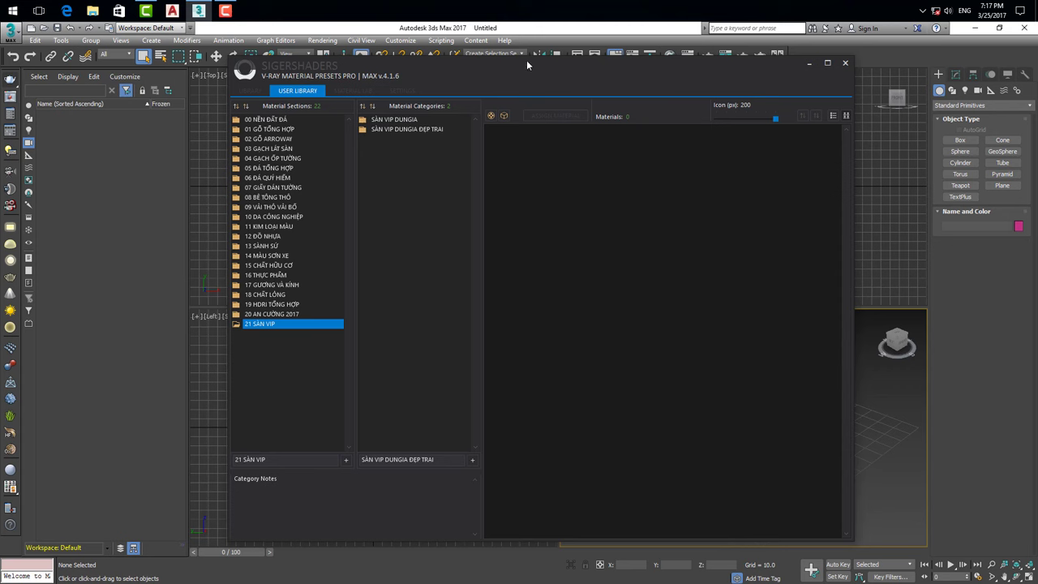
# Select the SÀN VIP DUNGIA category, reposition the presets window, and bring up the Material Editor
pyautogui.moveTo(543, 64); pyautogui.dragTo(528, 61)
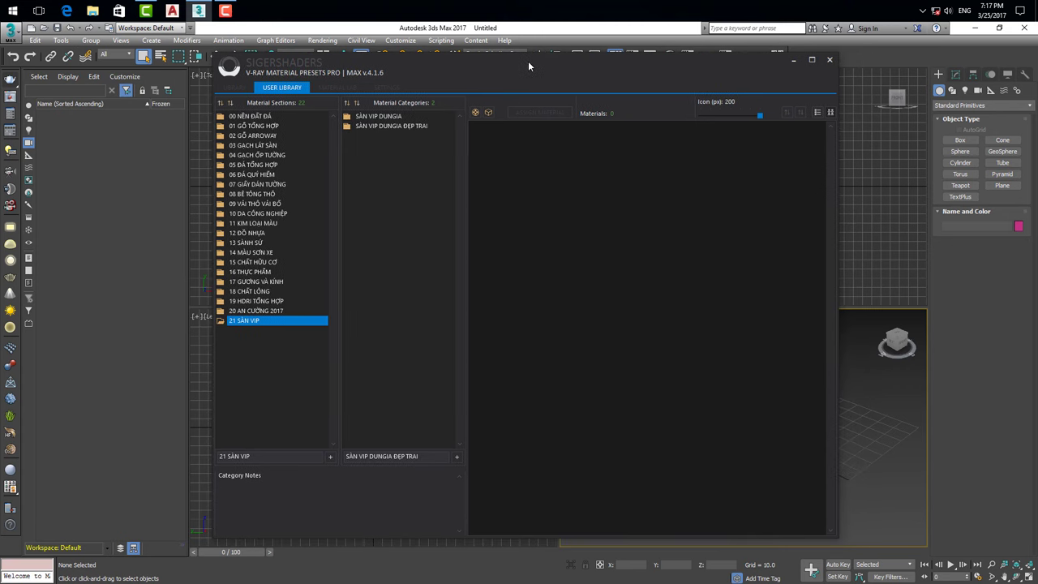
pyautogui.click(383, 116)
pyautogui.moveTo(499, 71); pyautogui.dragTo(509, 85)
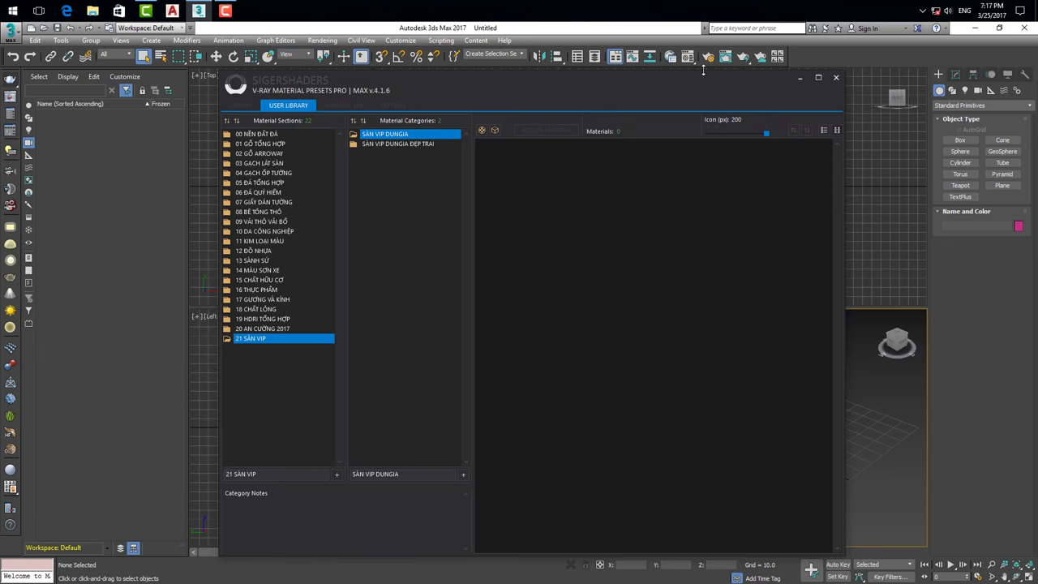
pyautogui.click(664, 74)
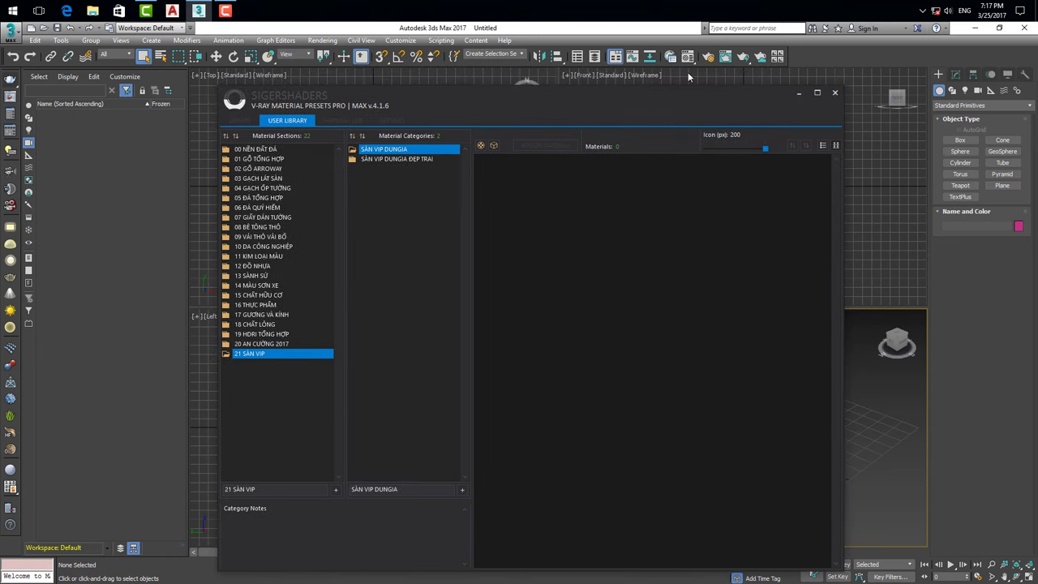
pyautogui.click(688, 59)
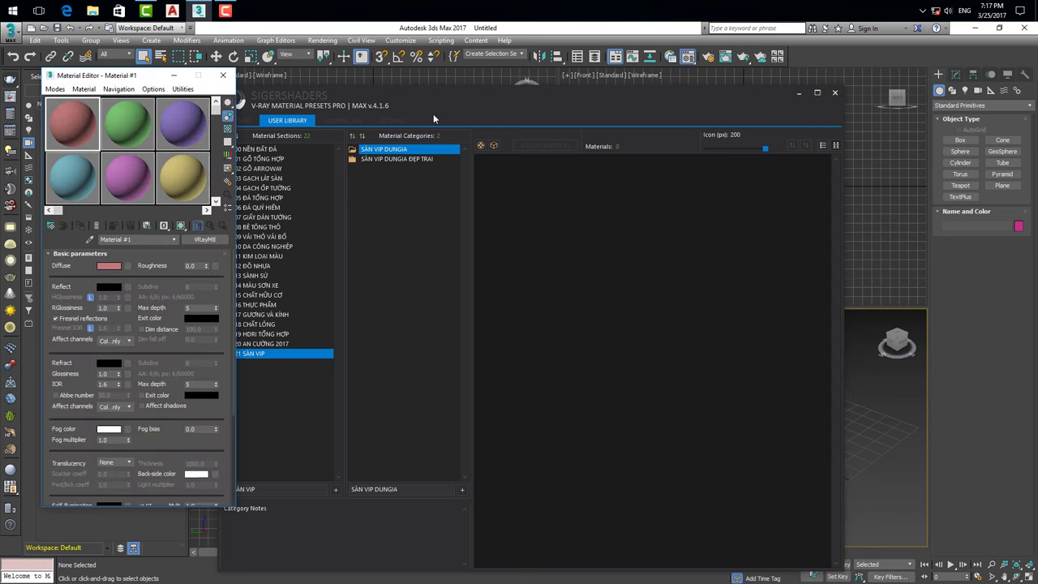
# Place both windows side by side and load ground_01 from 00 NỀN ĐẤT ĐÁ > 00 GẠCH NỀN into slot 1
pyautogui.moveTo(136, 77)
pyautogui.mouseDown()
pyautogui.moveTo(164, 76)
pyautogui.moveTo(140, 88)
pyautogui.mouseUp()
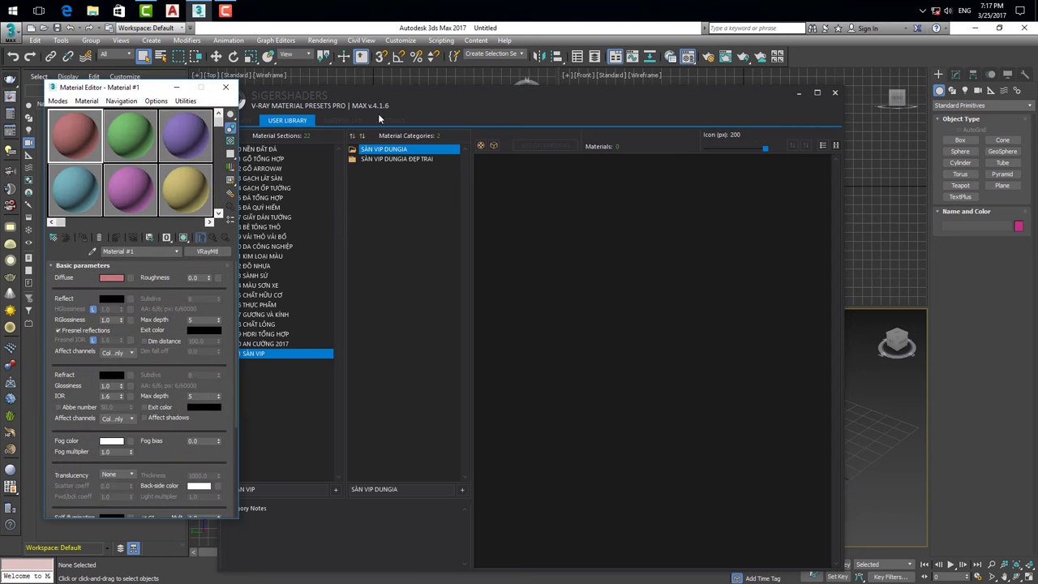
pyautogui.moveTo(439, 96); pyautogui.dragTo(499, 83)
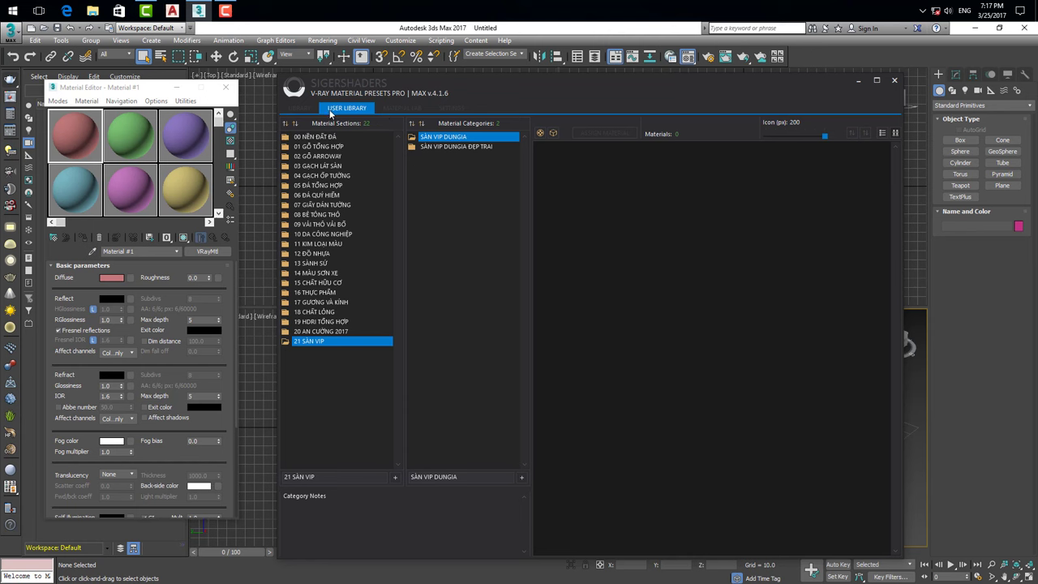
pyautogui.click(295, 138)
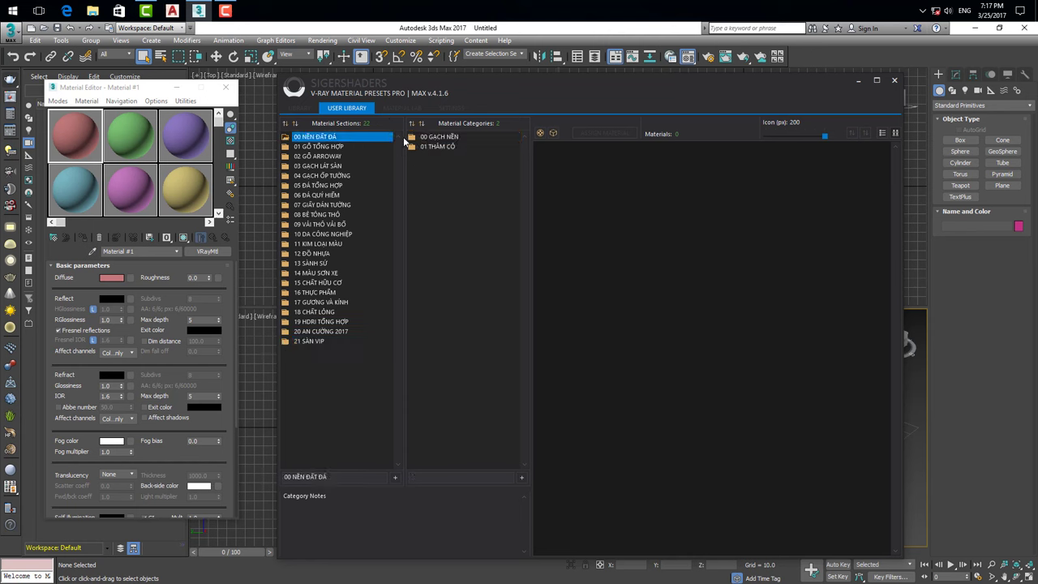
pyautogui.click(434, 137)
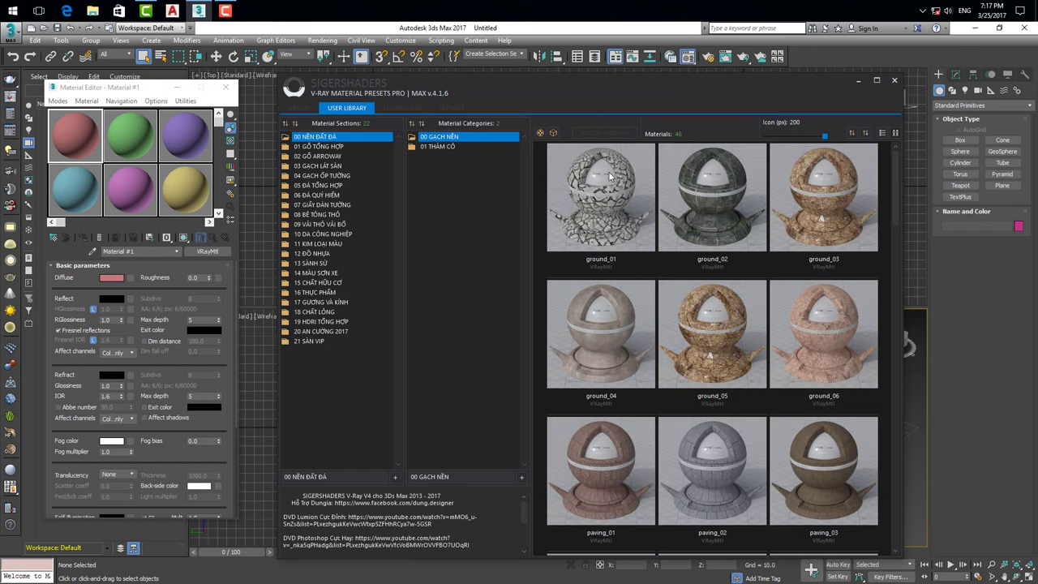
pyautogui.click(604, 134)
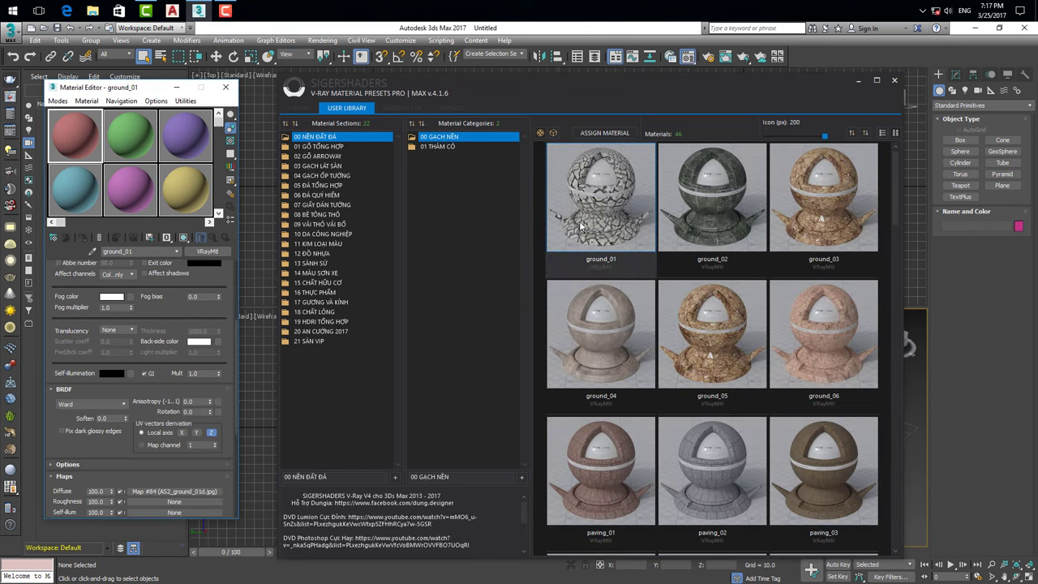
# Switch between the 21 SÀN VIP and 00 GẠCH NỀN sections, then bring the Material Editor forward
pyautogui.click(308, 341)
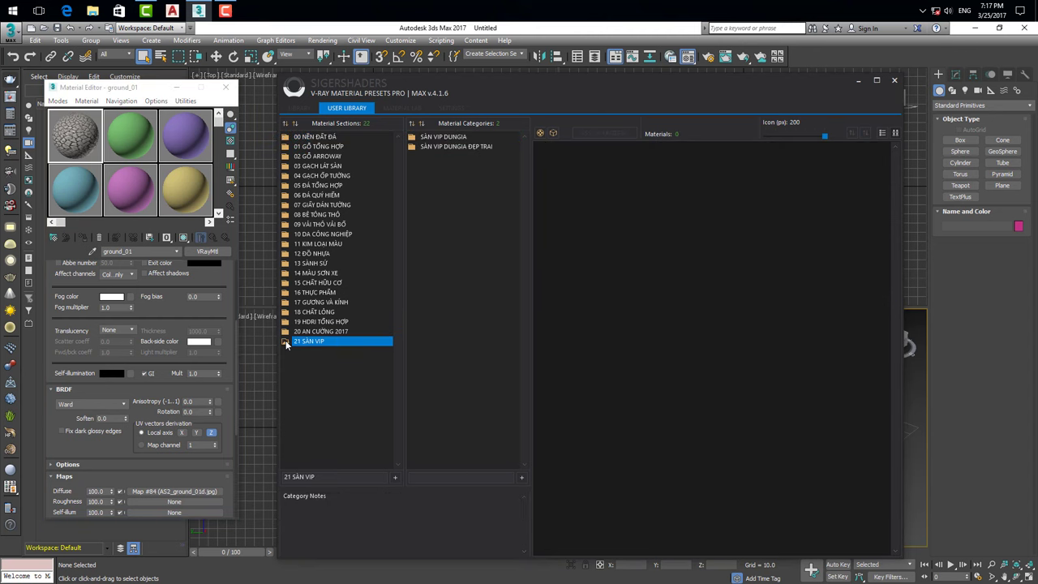
pyautogui.click(445, 137)
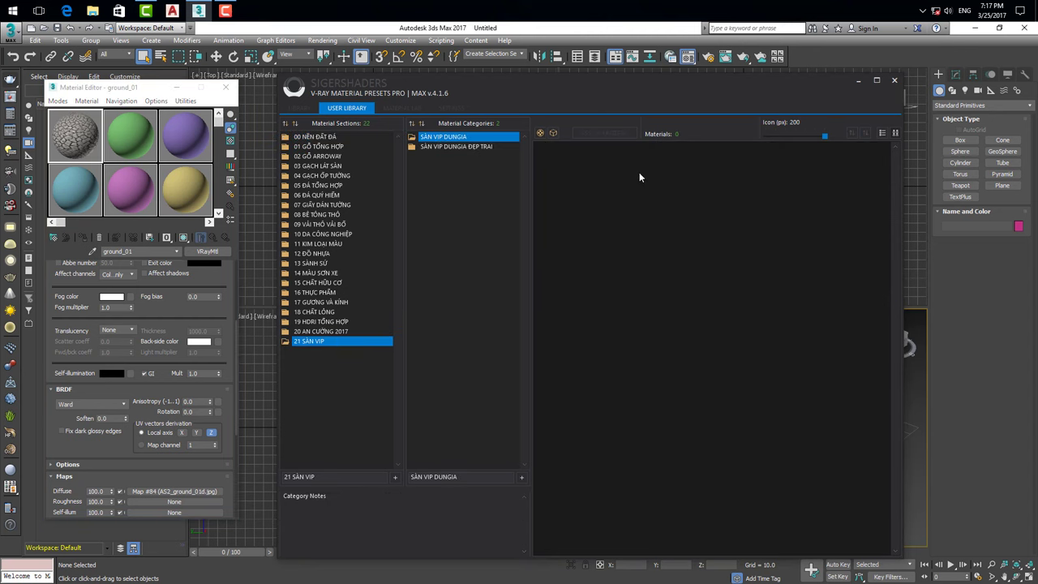
pyautogui.click(289, 138)
pyautogui.click(421, 138)
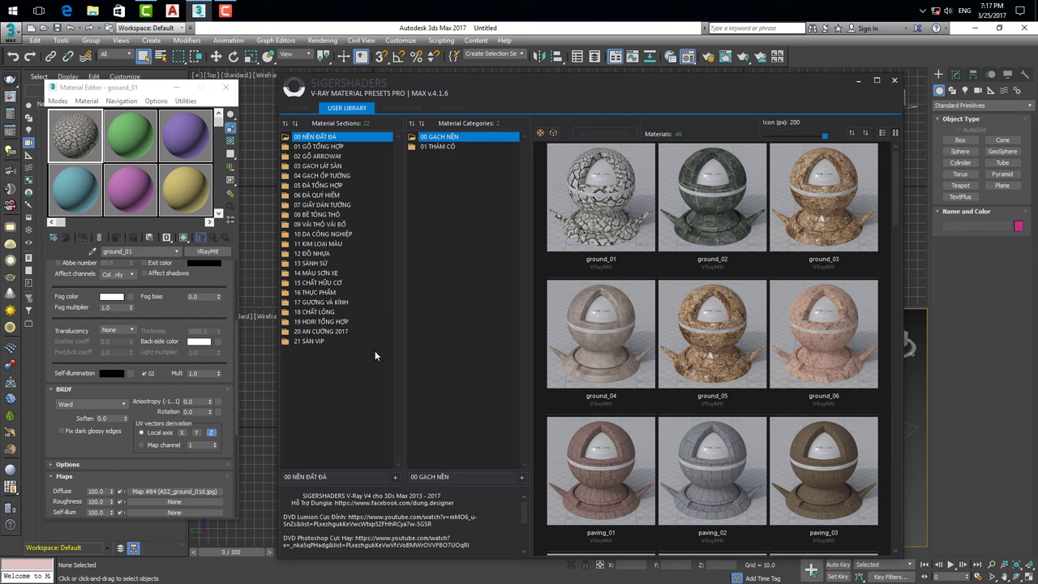
pyautogui.click(285, 342)
pyautogui.click(79, 137)
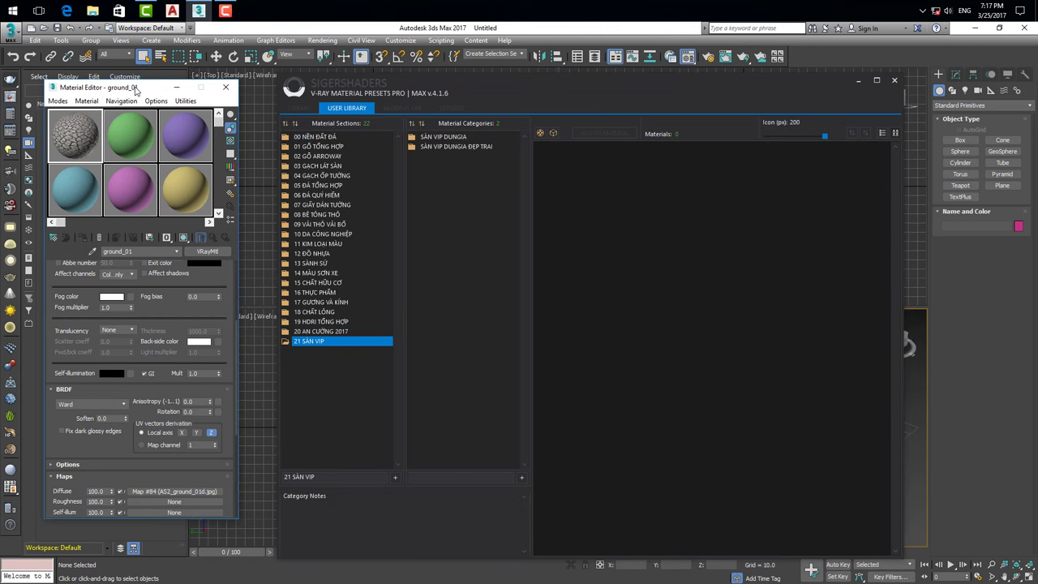
pyautogui.moveTo(136, 91); pyautogui.dragTo(157, 86)
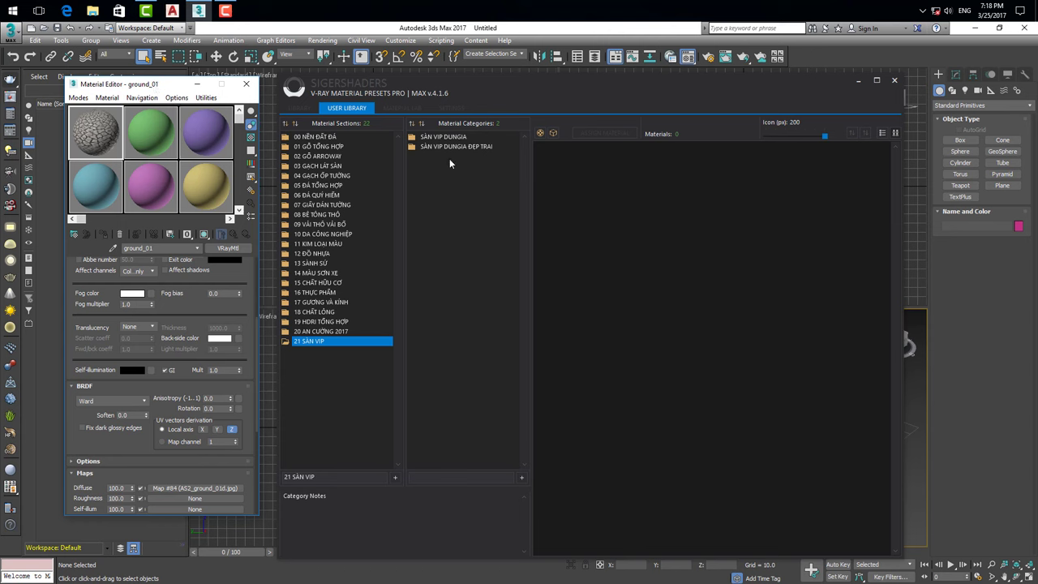
# Open the SÀN VIP DUNGIA ĐẸP TRAI category and briefly view the ground_01 sample enlarged
pyautogui.click(413, 137)
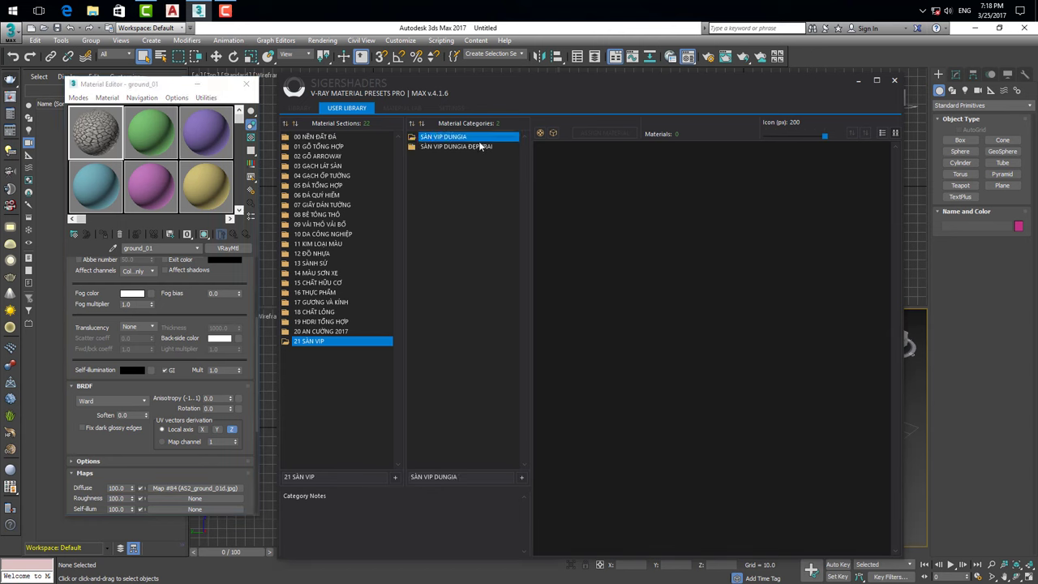
pyautogui.click(414, 147)
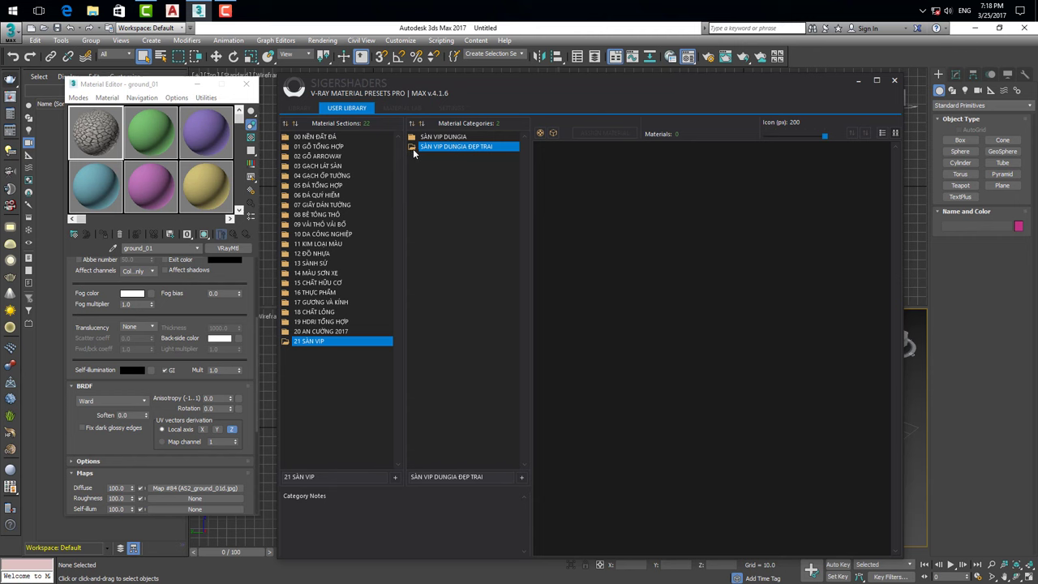
pyautogui.doubleClick(96, 136)
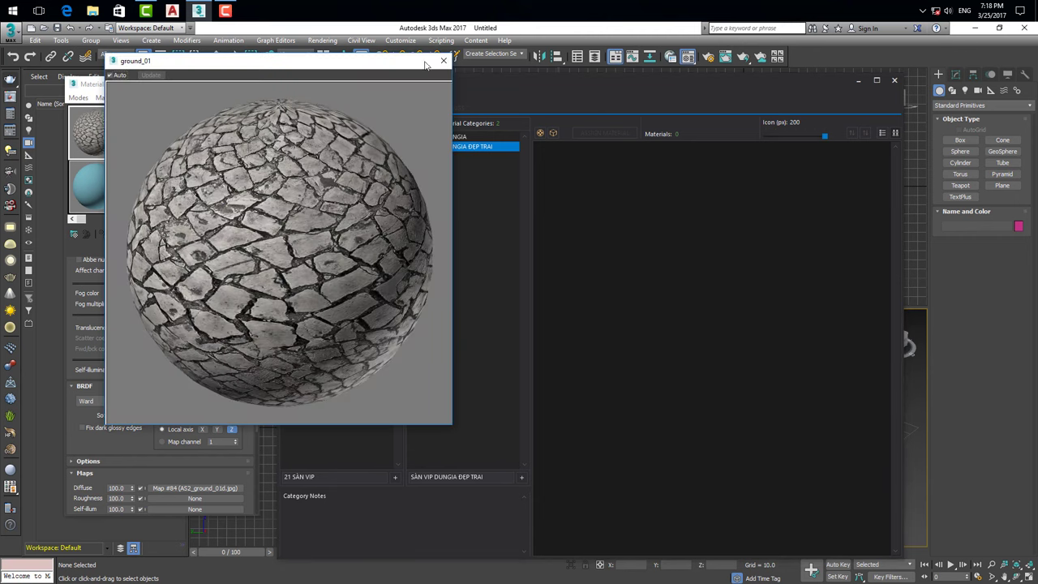
pyautogui.click(442, 62)
# Save ground_01 from the Material Editor's active slot into SÀN VIP DUNGIA ĐẸP TRAI
pyautogui.rightClick(412, 149)
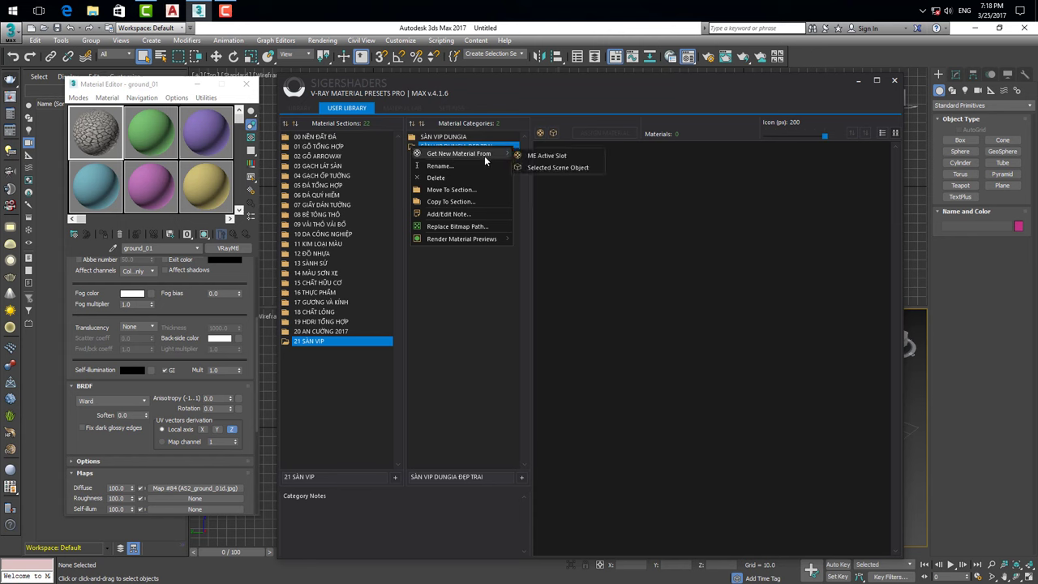
pyautogui.moveTo(459, 153)
pyautogui.click(545, 159)
pyautogui.click(711, 245)
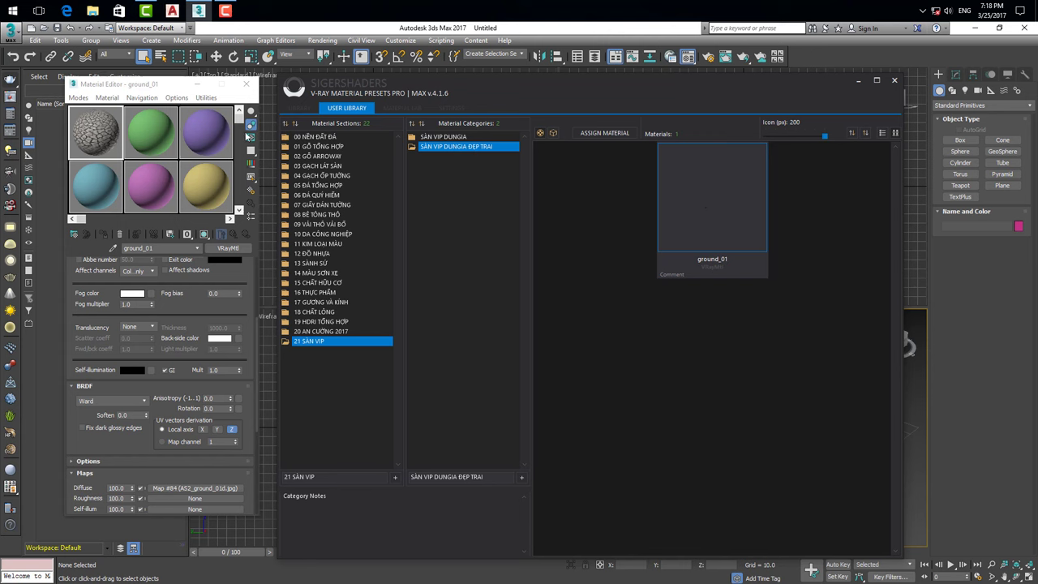
pyautogui.rightClick(701, 189)
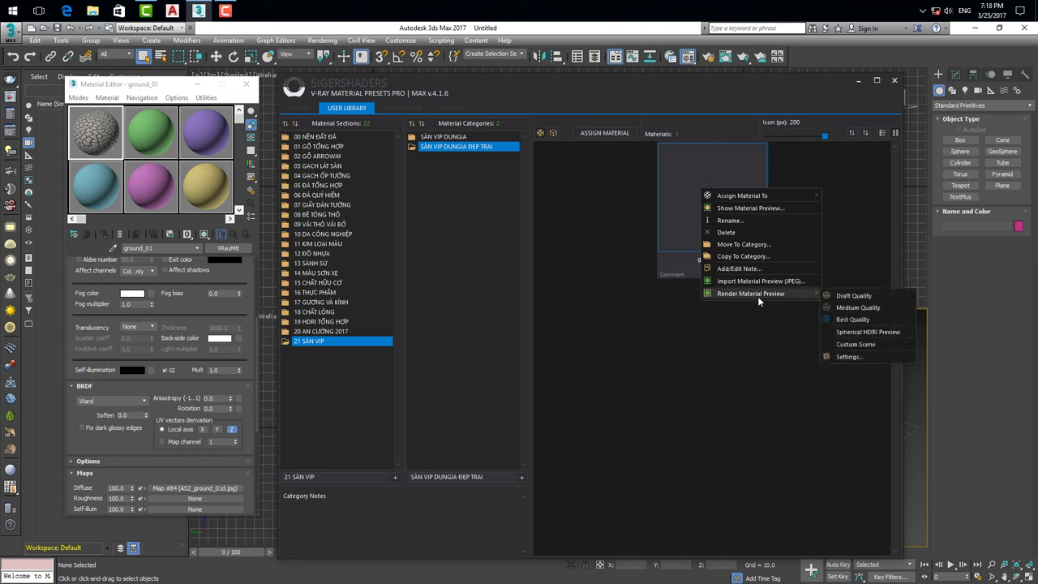
pyautogui.moveTo(750, 294)
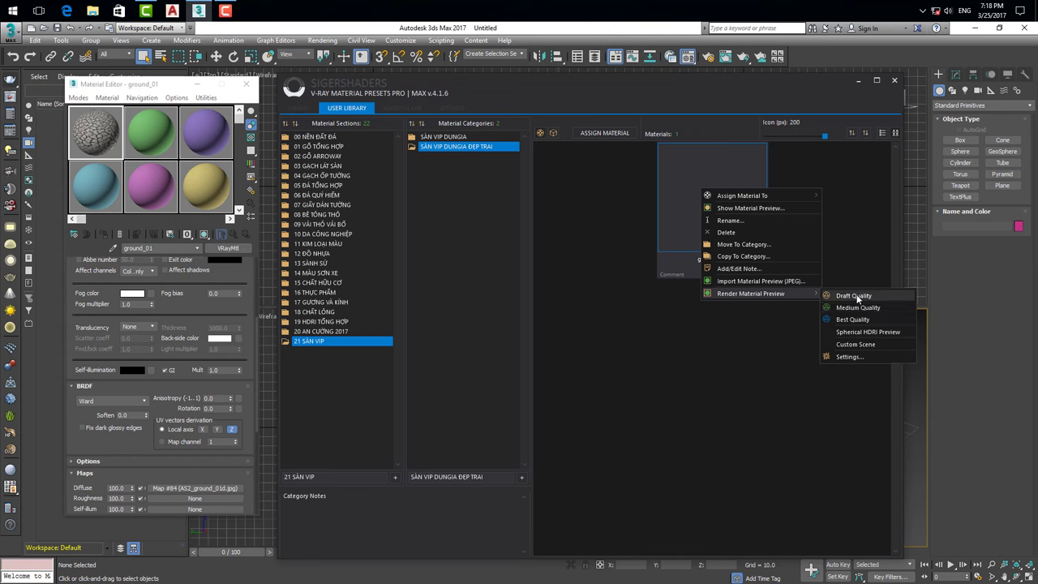
# Render a draft-quality preview of ground_01 without saving the scene, then view it enlarged
pyautogui.click(856, 296)
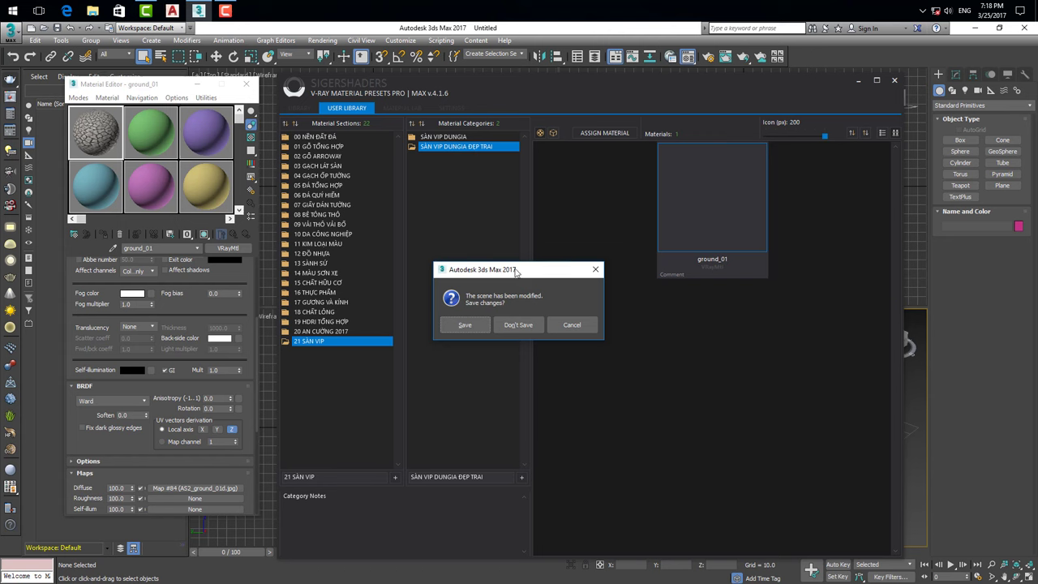
pyautogui.moveTo(519, 271); pyautogui.dragTo(534, 252)
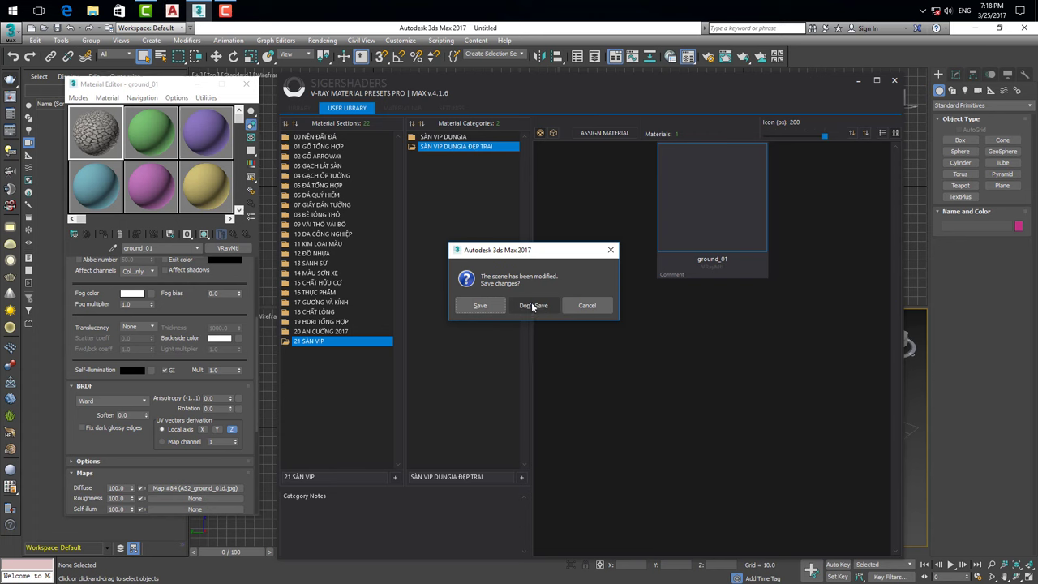
pyautogui.click(531, 306)
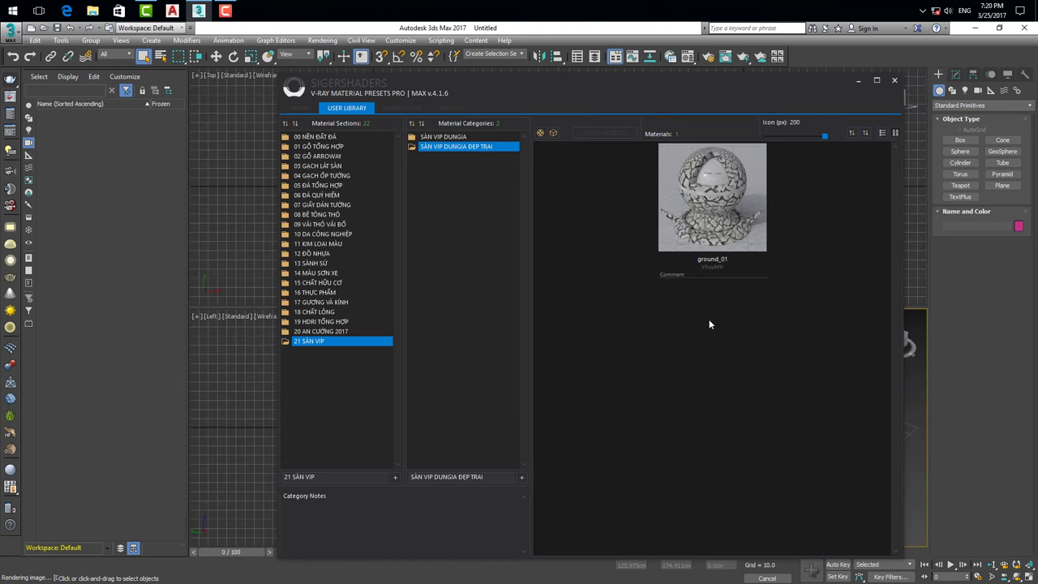
pyautogui.rightClick(699, 217)
pyautogui.click(741, 235)
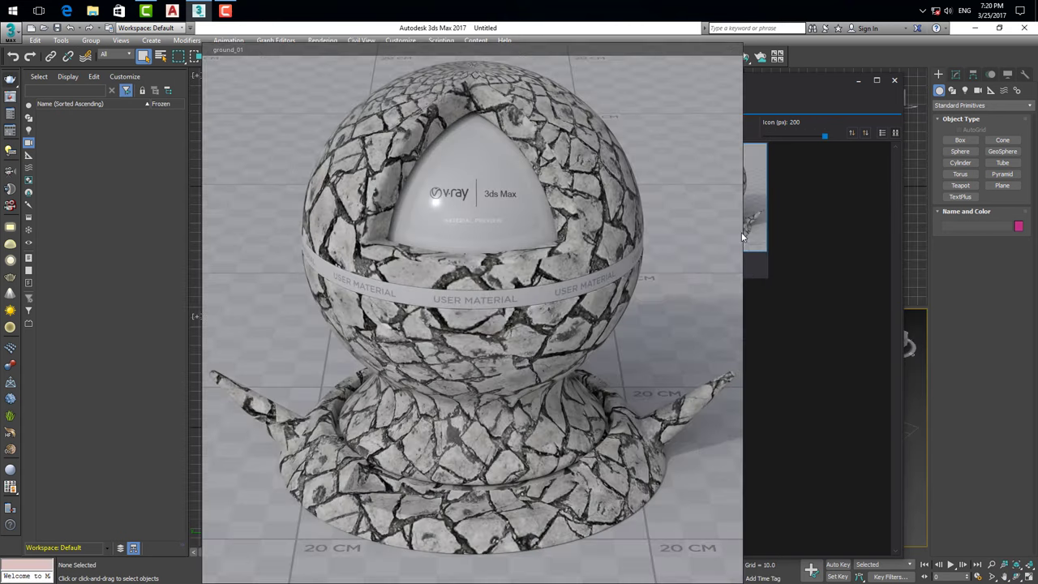
# Close the ground_01 preview, go back to the User Library, and reopen the Material Editor beside it
pyautogui.moveTo(657, 56); pyautogui.dragTo(836, 84)
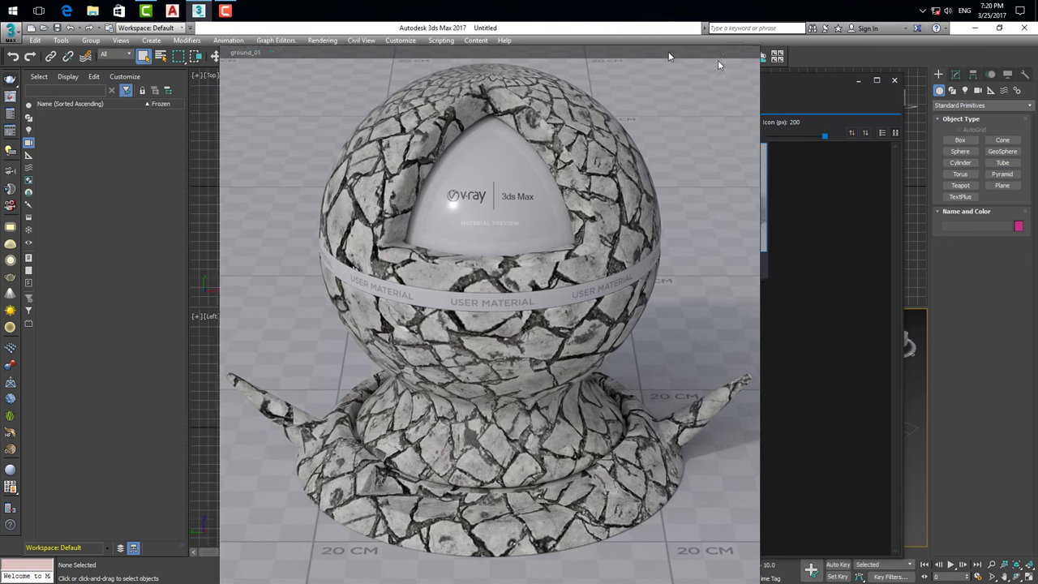
pyautogui.click(380, 111)
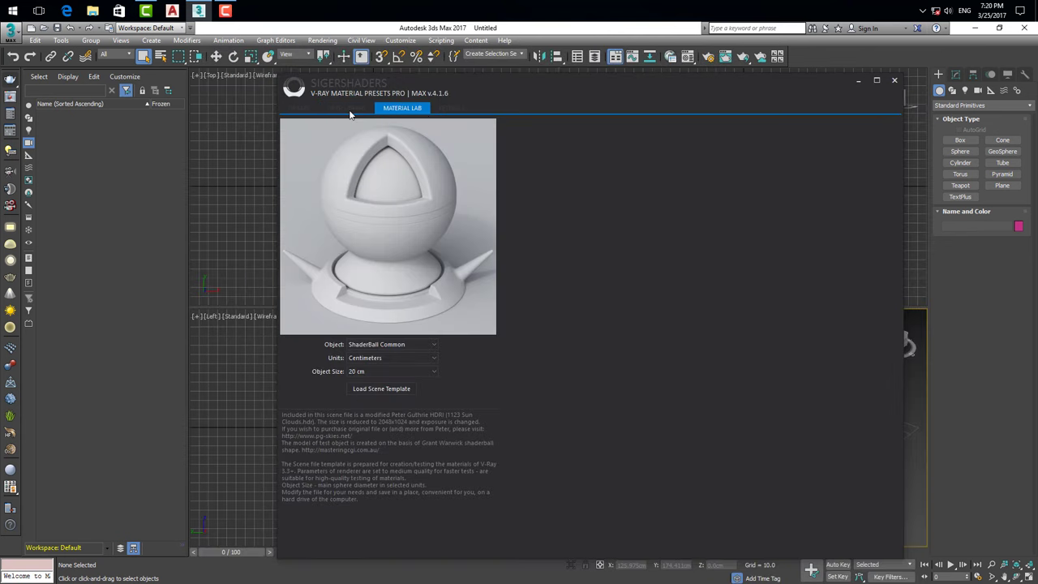
pyautogui.click(350, 111)
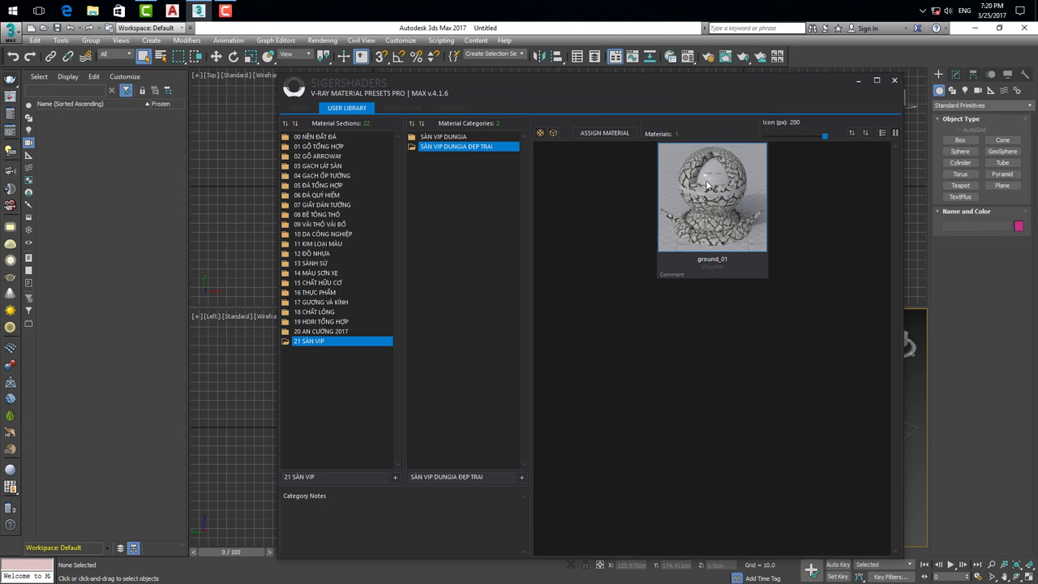
pyautogui.rightClick(450, 150)
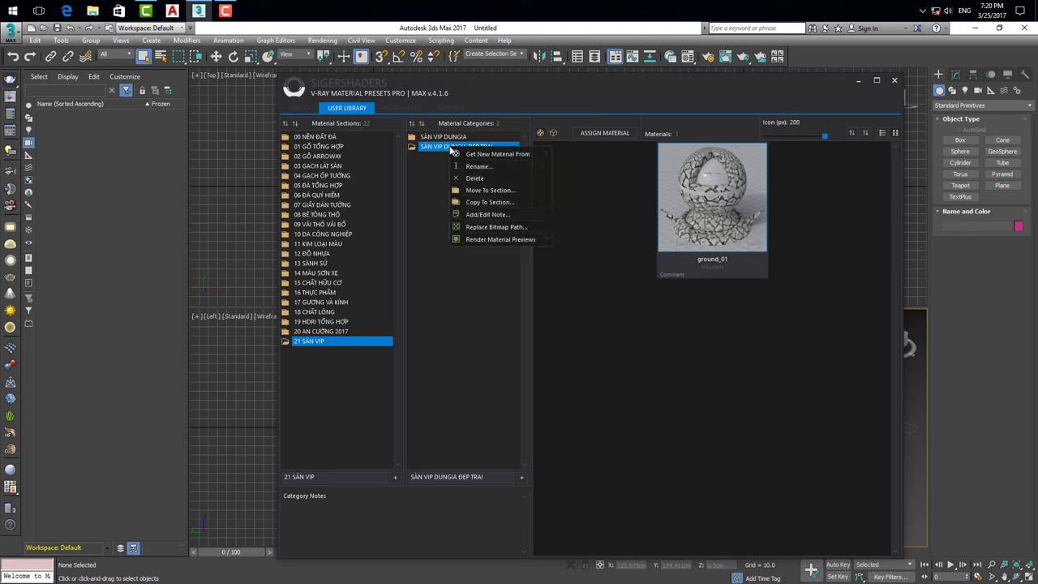
pyautogui.click(440, 152)
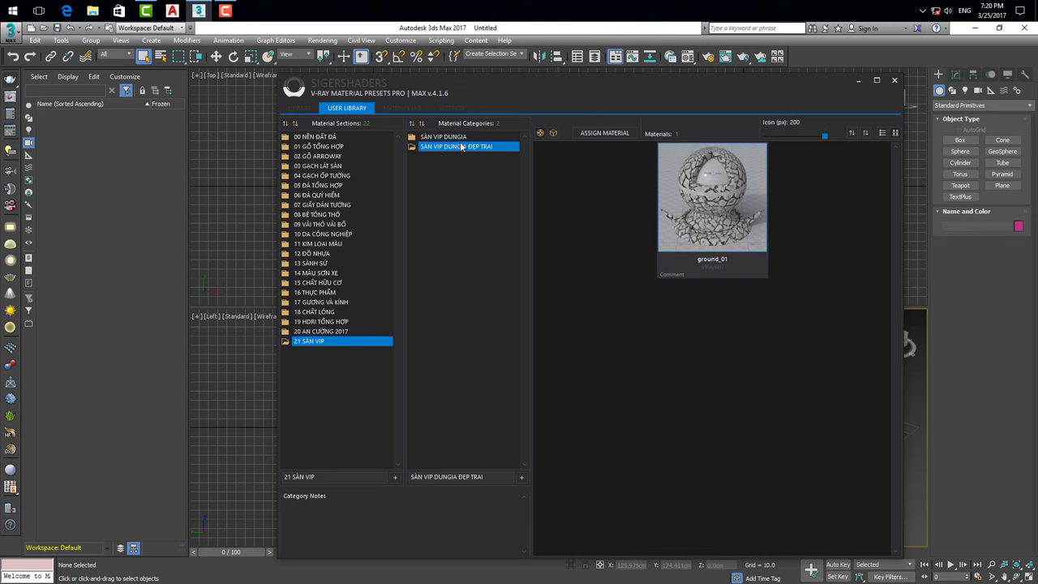
pyautogui.click(671, 57)
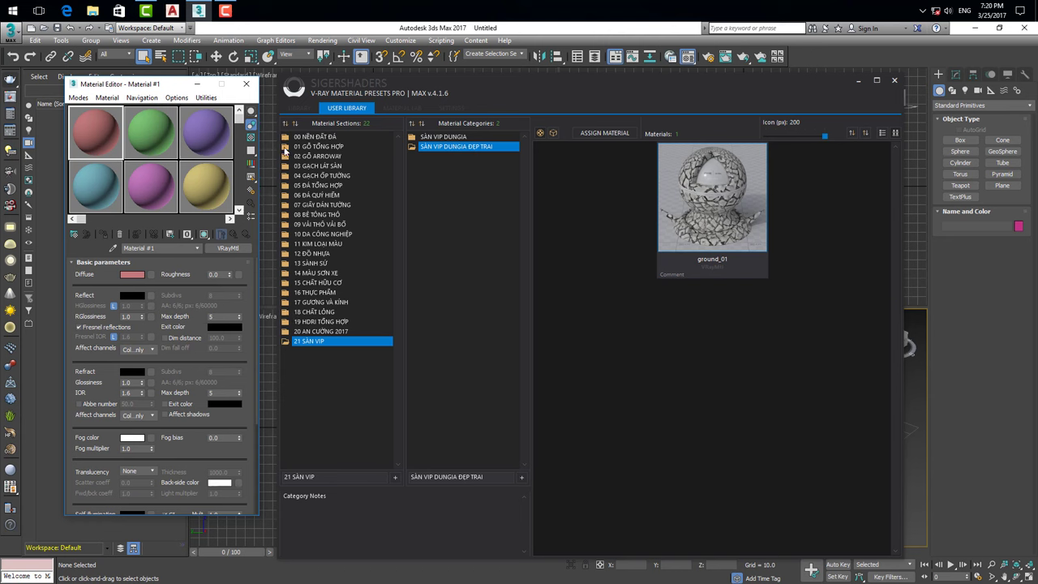
# Load wood_01 from 01 GỖ TỔNG HỢP > ArchshaderWoodV1, then reopen 21 SÀN VIP > SÀN VIP DUNGIA ĐẸP TRAI
pyautogui.click(287, 147)
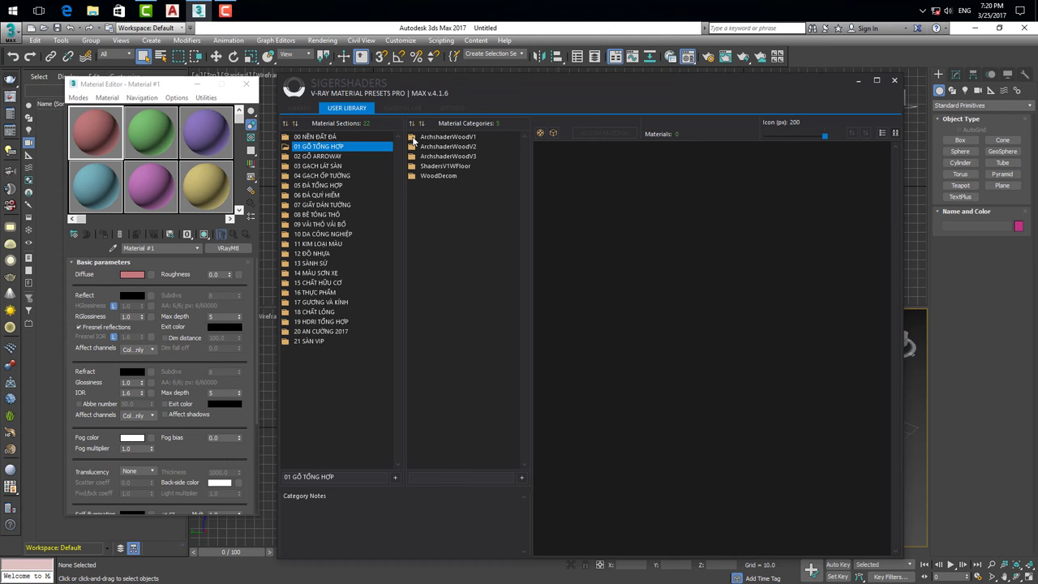
pyautogui.click(413, 139)
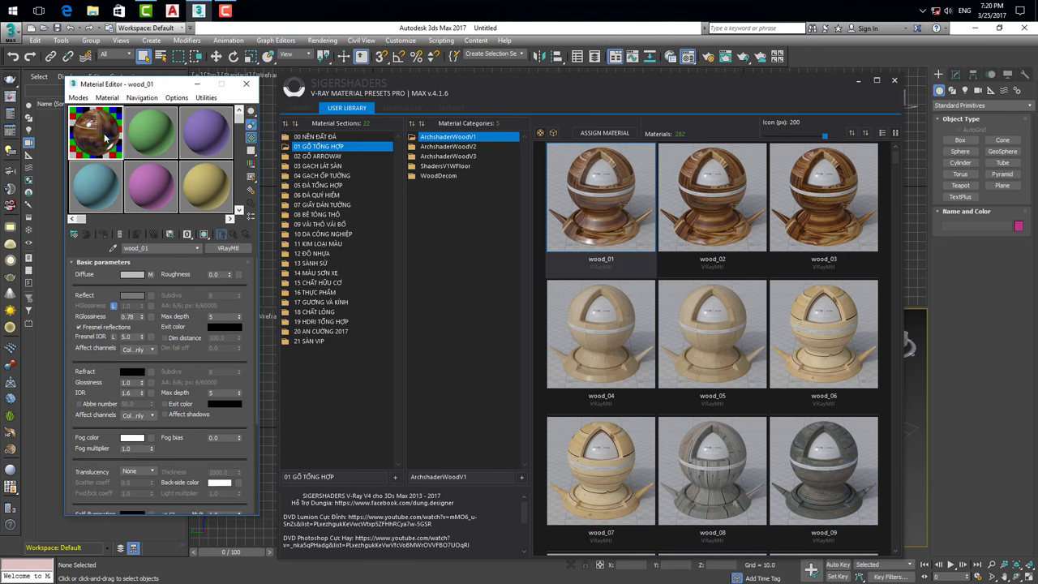
pyautogui.click(307, 342)
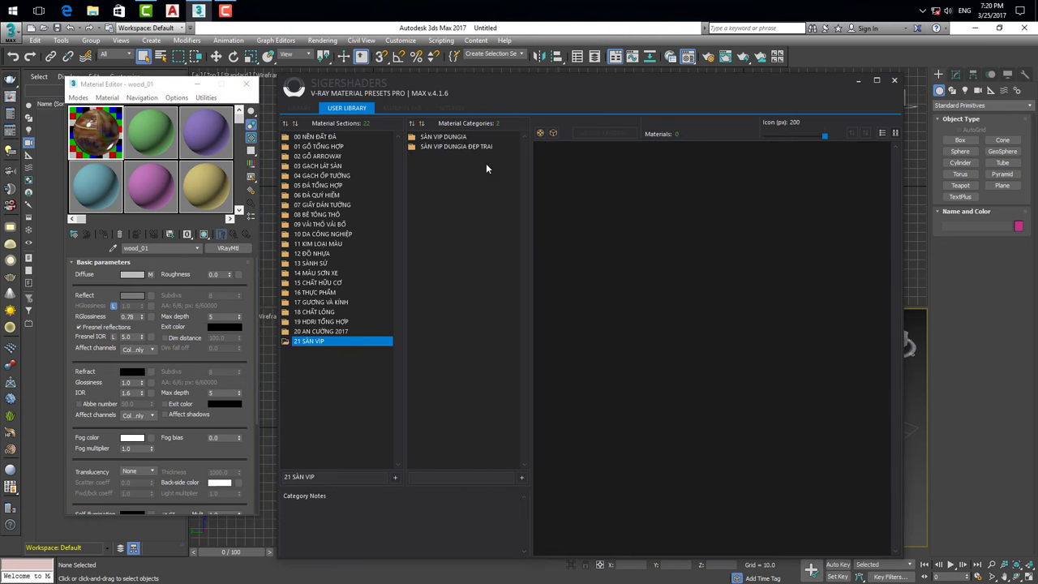
pyautogui.click(435, 146)
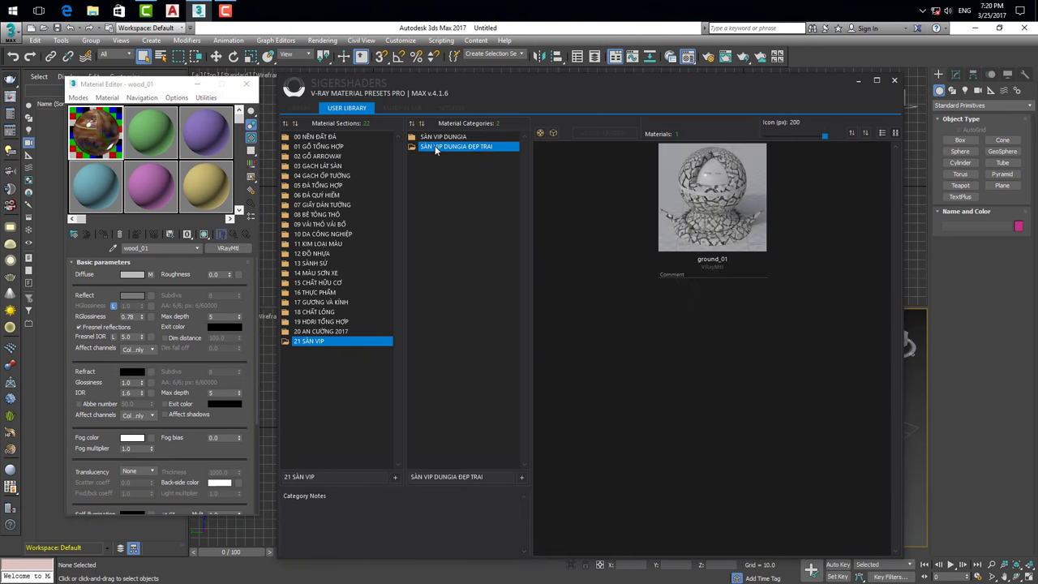
# Add wood_01 from the active Material Editor slot into the SÀN VIP DUNGIA ĐẸP TRAI category and select it
pyautogui.rightClick(434, 147)
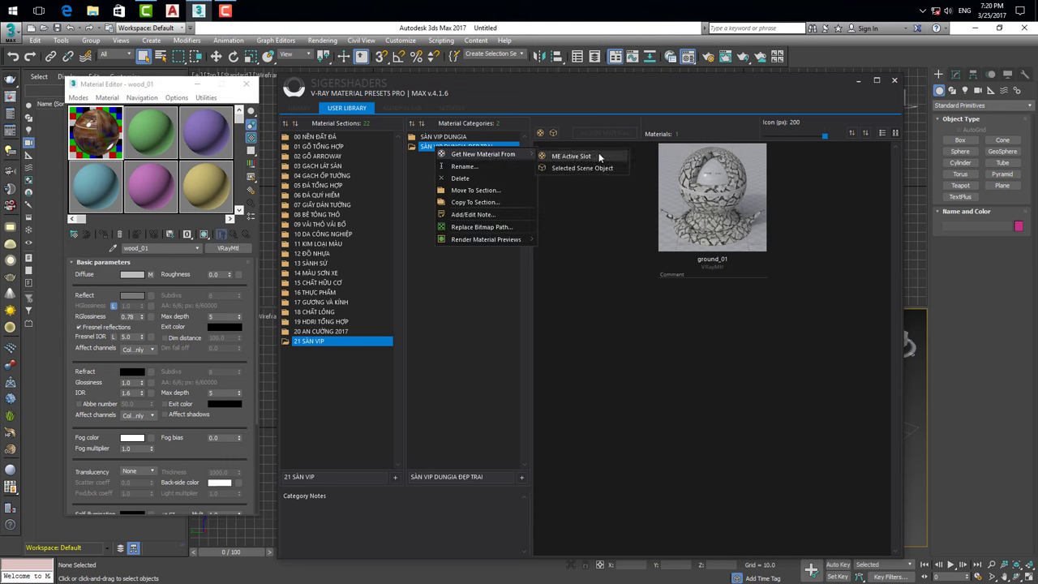
pyautogui.click(598, 155)
pyautogui.click(787, 212)
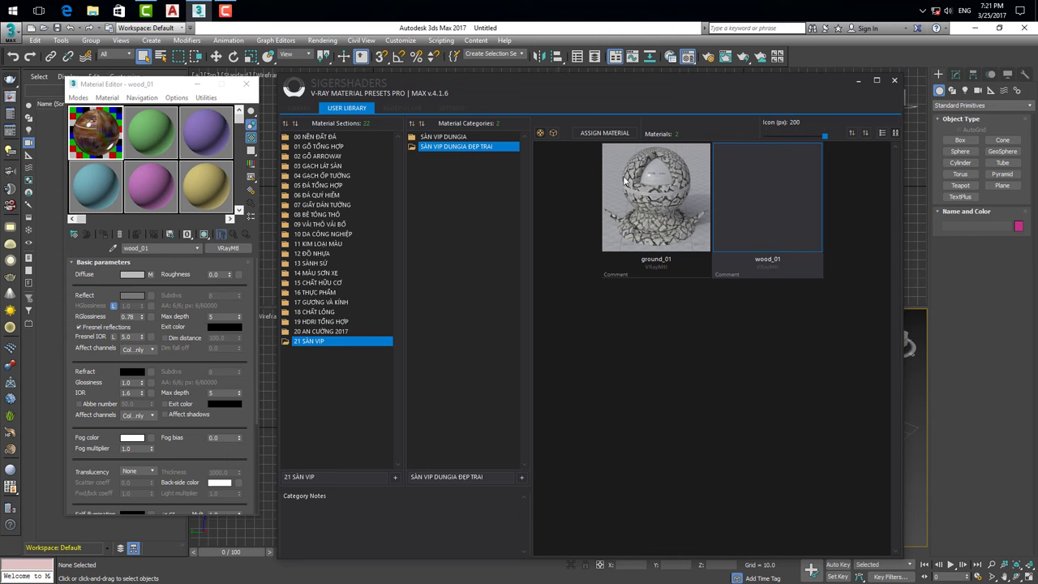
# Start Custom Scene preview renders for all materials in the SÀN VIP DUNGIA ĐẸP TRAI category
pyautogui.rightClick(753, 194)
pyautogui.moveTo(802, 301)
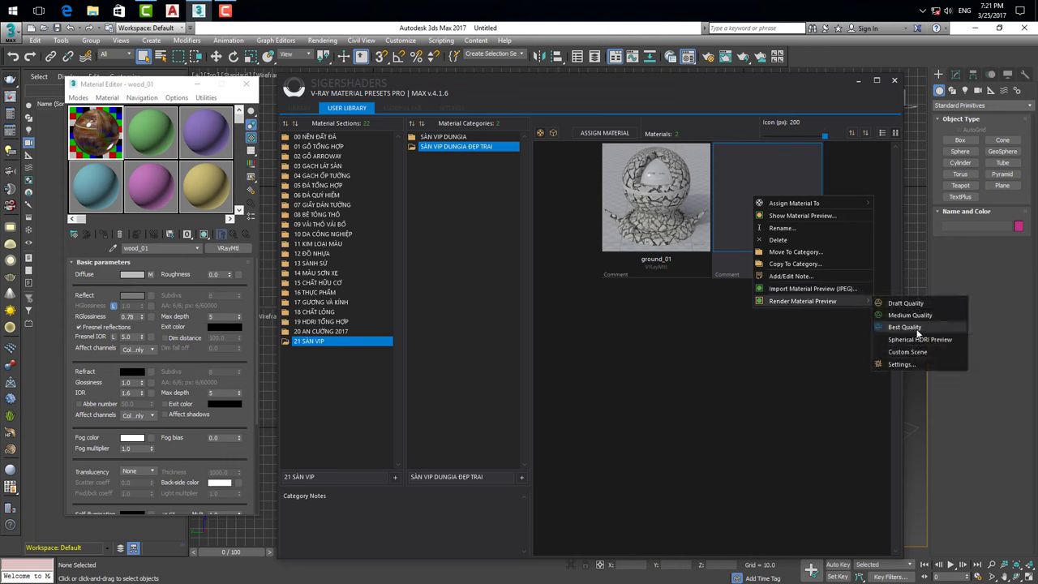
pyautogui.click(659, 372)
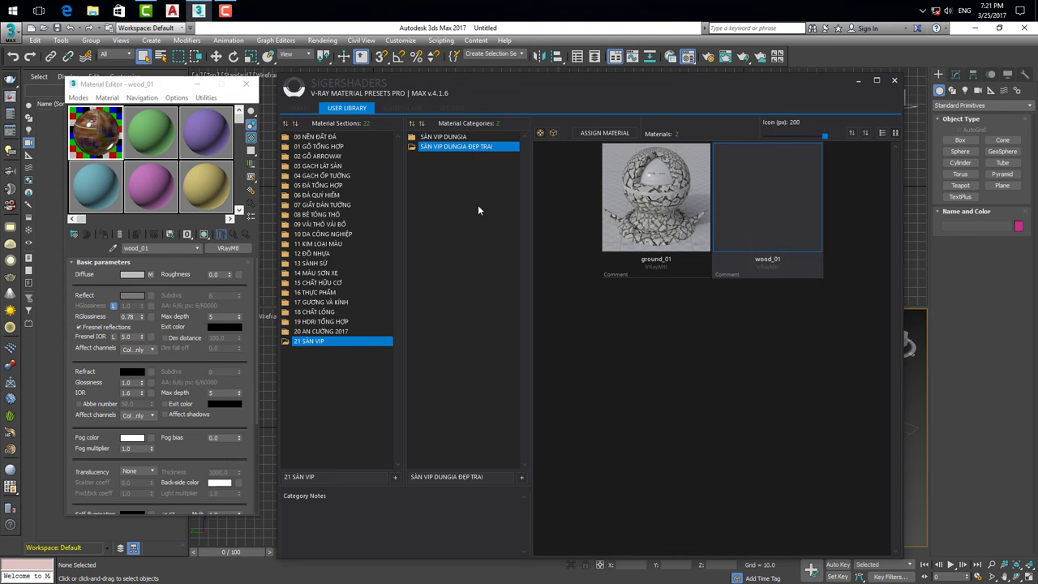
pyautogui.rightClick(466, 153)
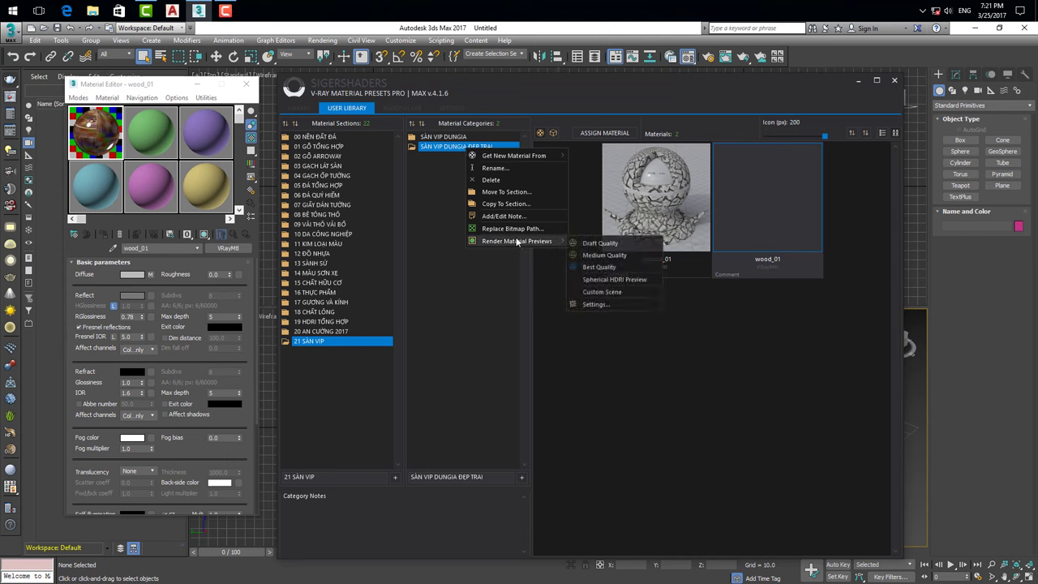
pyautogui.moveTo(516, 241)
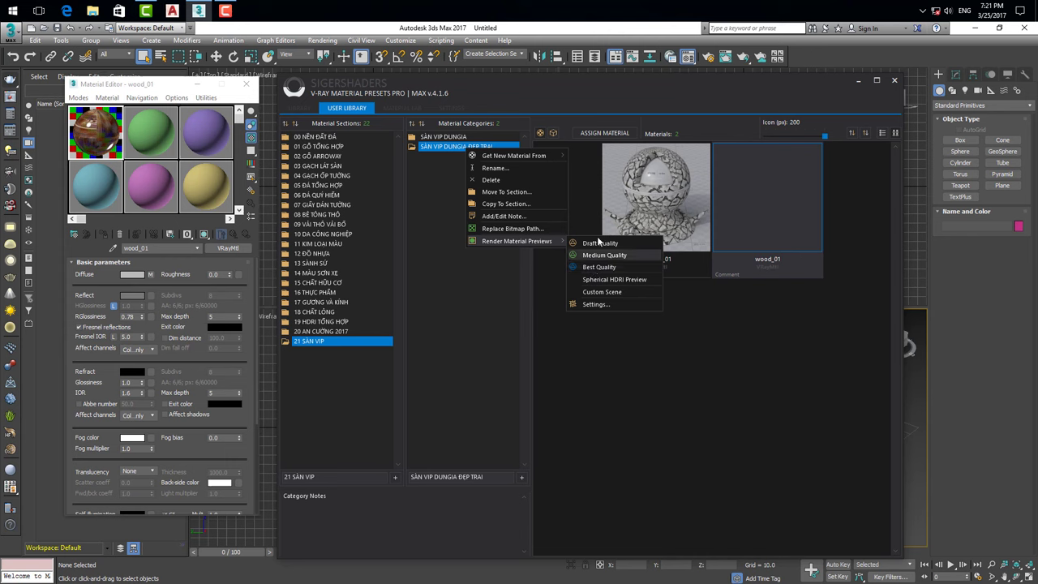
pyautogui.click(609, 293)
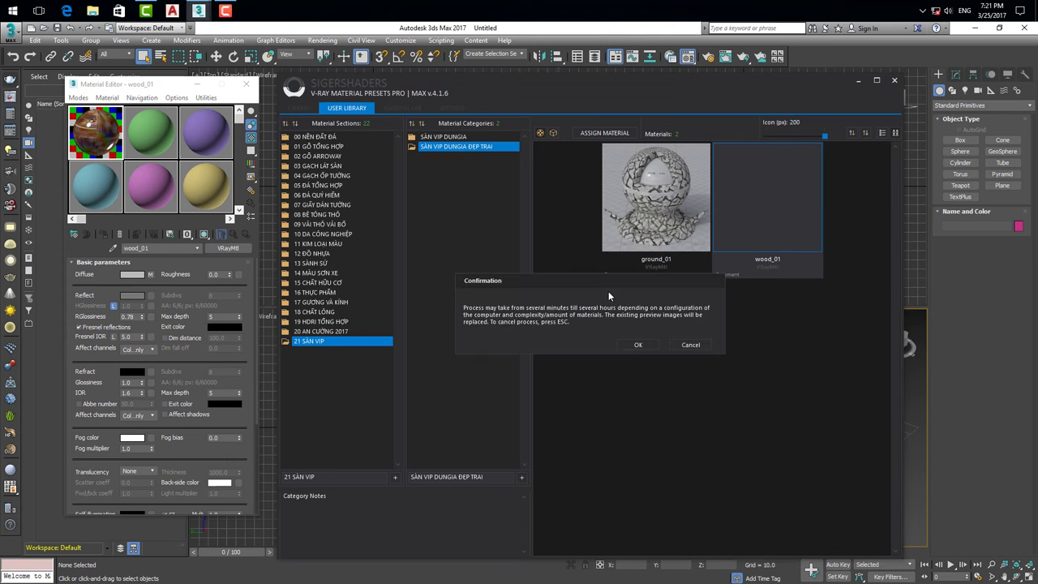
pyautogui.click(634, 345)
# Confirm the category preview render and let wood_01 render to about 85%
pyautogui.click(526, 326)
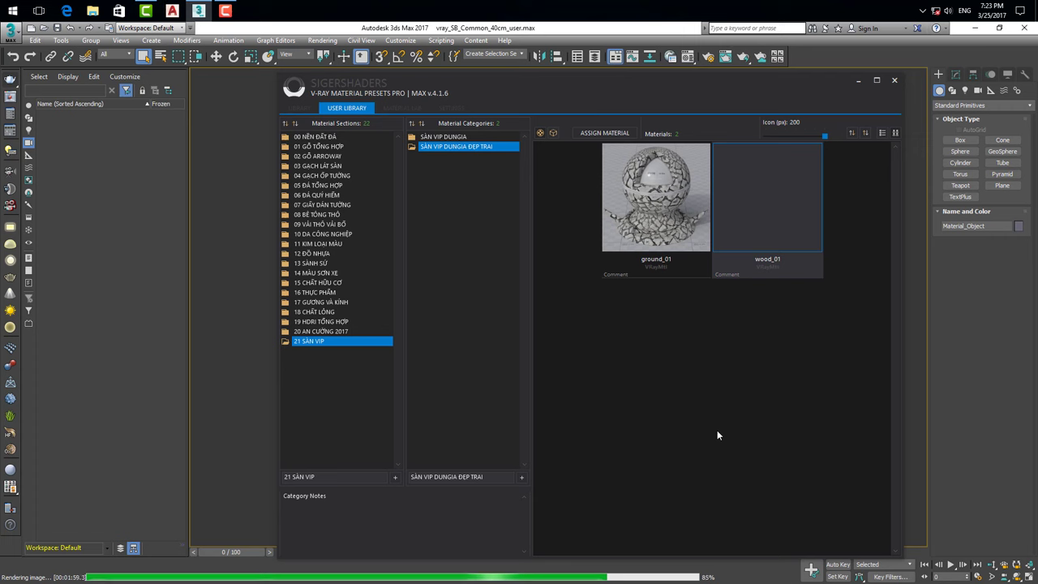
# Check the 3ds Max CPU usage in Task Manager during the preview render, then close it
pyautogui.rightClick(618, 13)
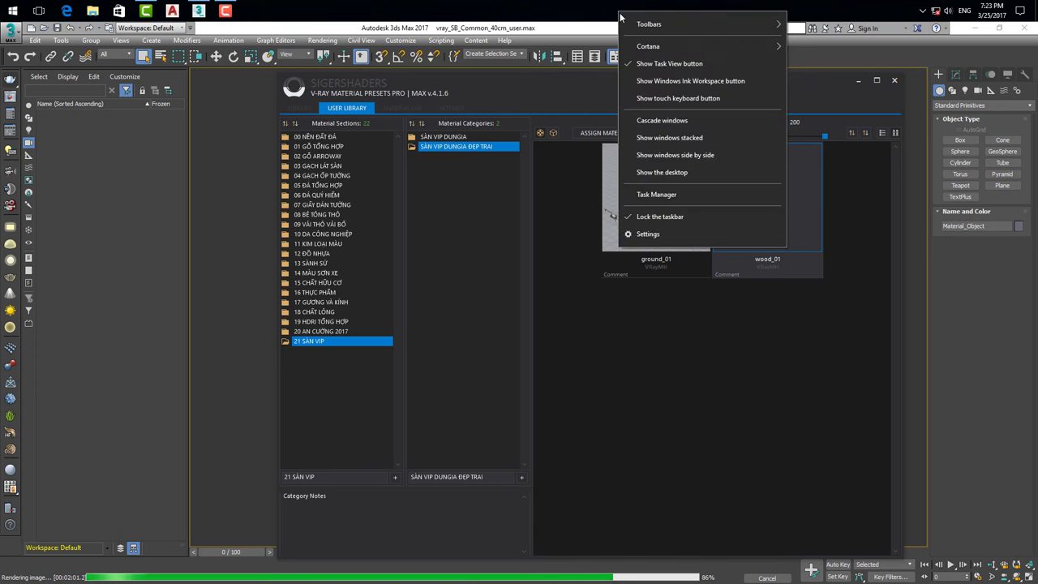
pyautogui.click(679, 196)
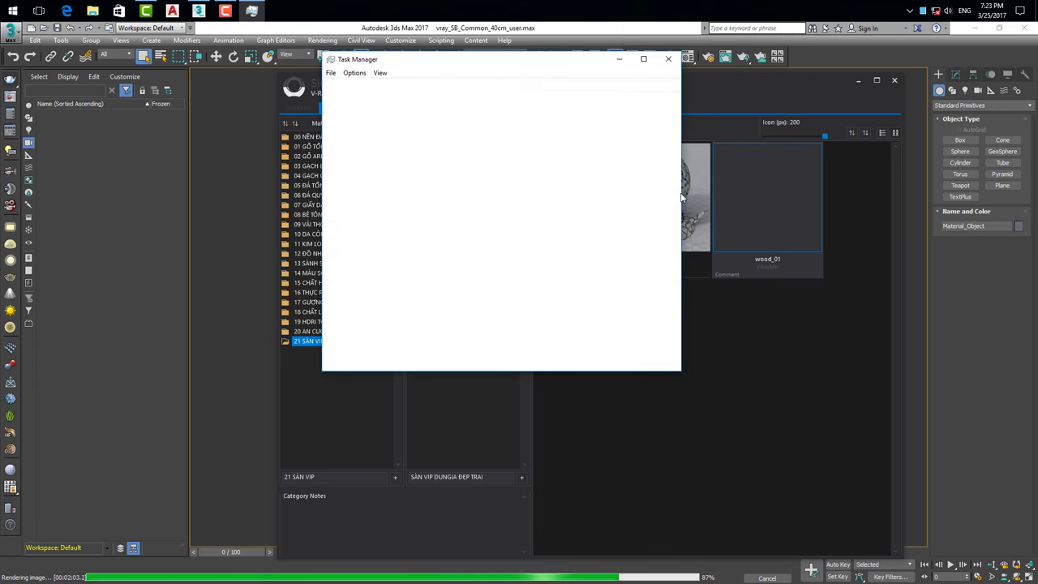
pyautogui.click(369, 151)
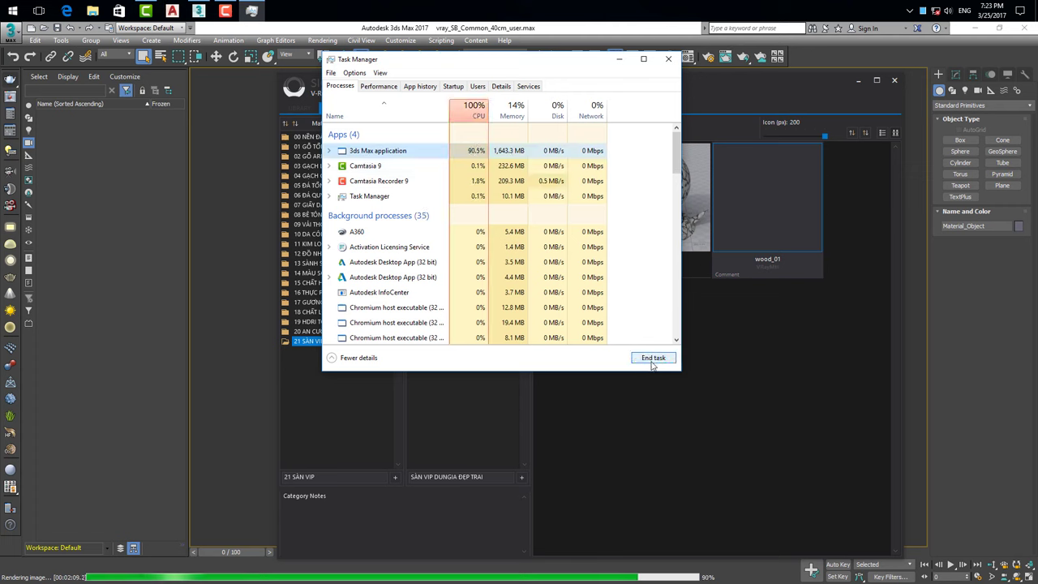
pyautogui.click(653, 359)
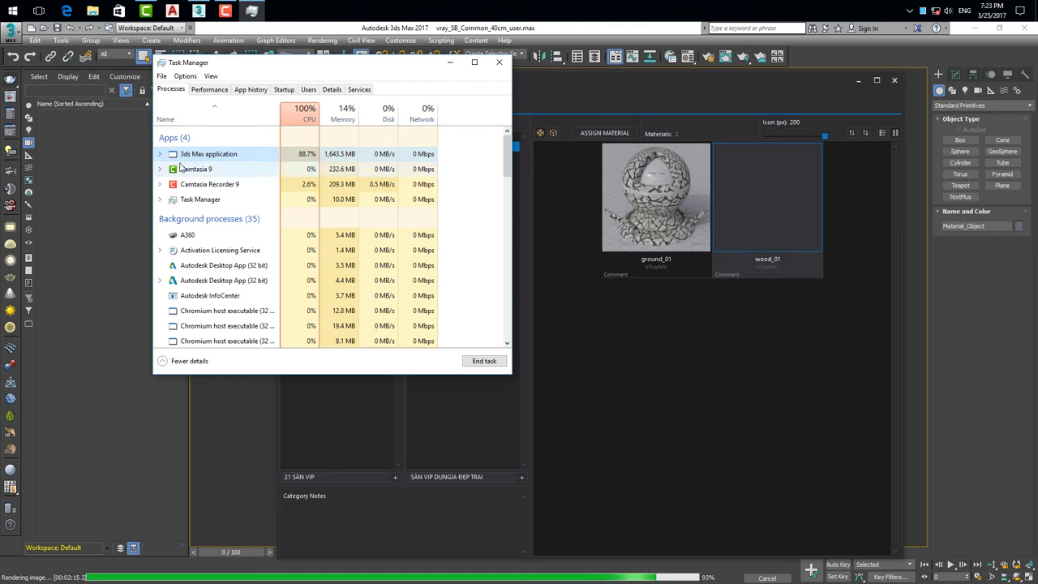
pyautogui.click(254, 156)
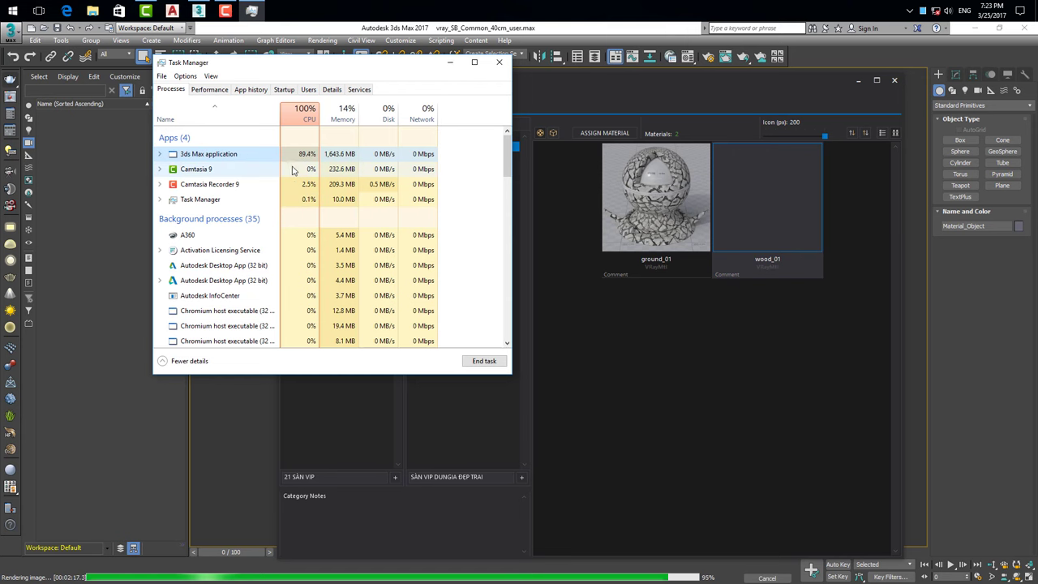
pyautogui.moveTo(326, 66); pyautogui.dragTo(326, 69)
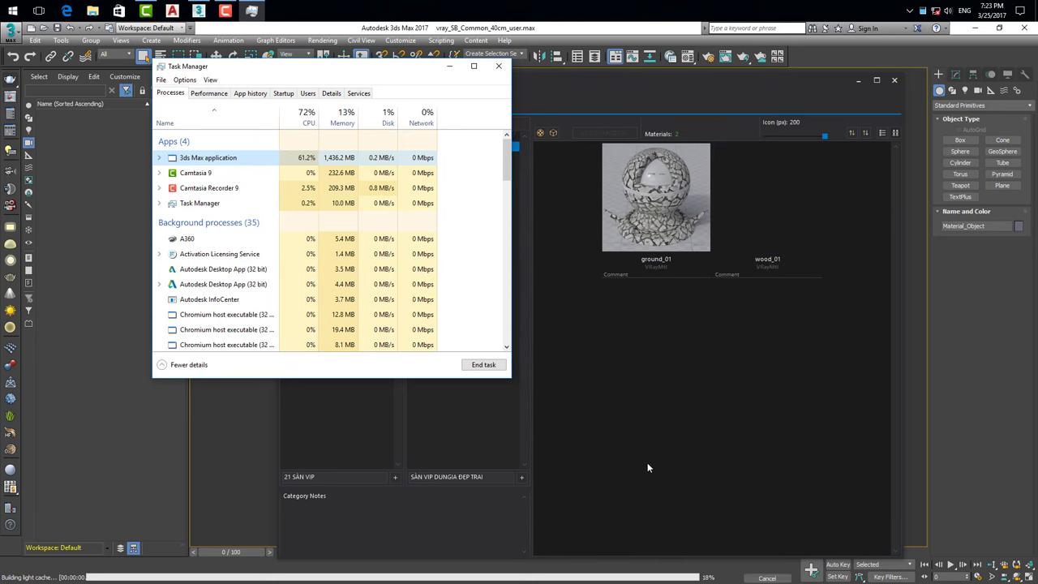
pyautogui.moveTo(330, 70); pyautogui.dragTo(335, 66)
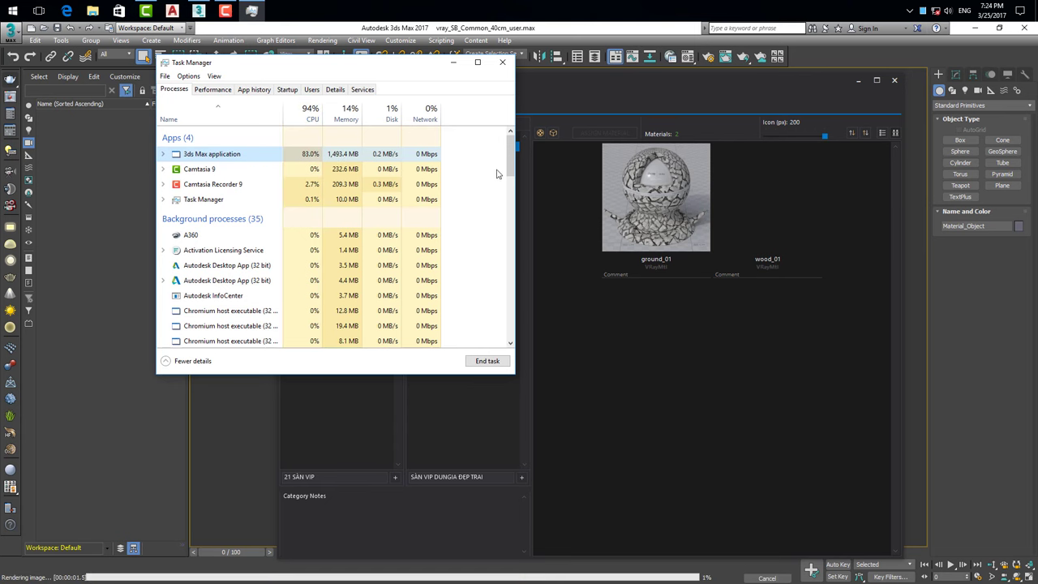
pyautogui.click(503, 64)
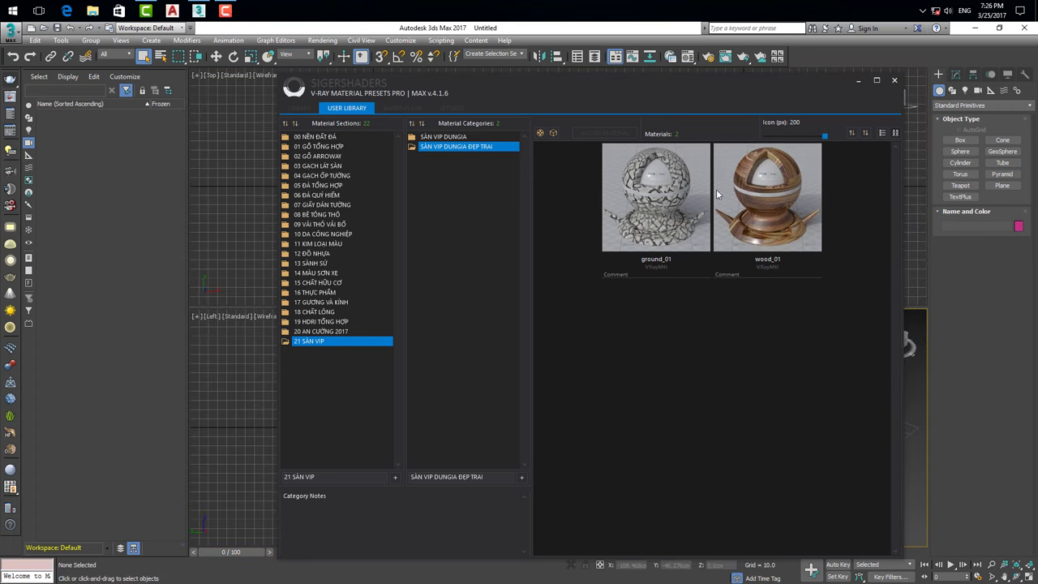
pyautogui.click(766, 195)
pyautogui.click(663, 195)
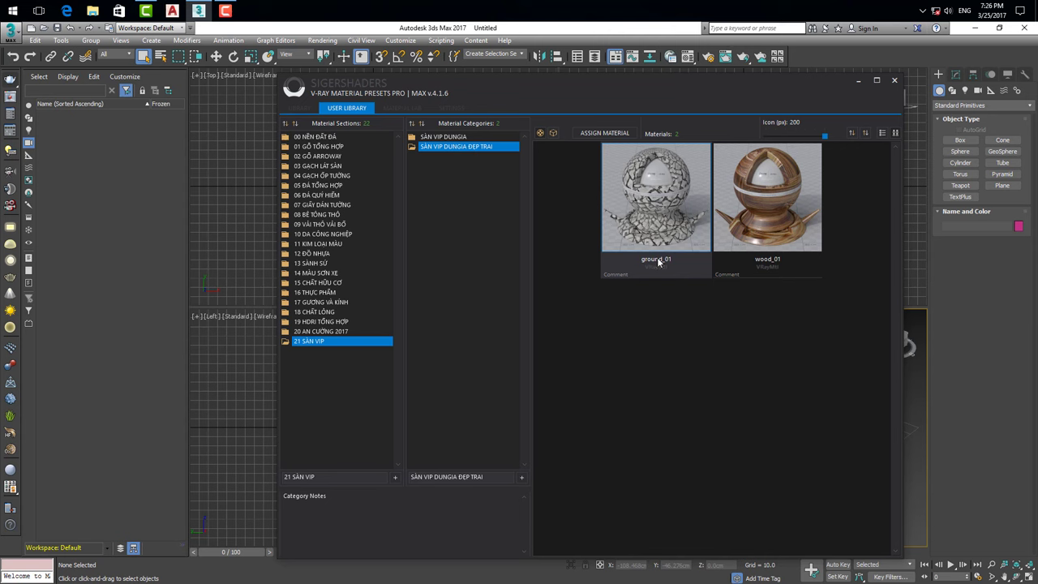
pyautogui.rightClick(653, 192)
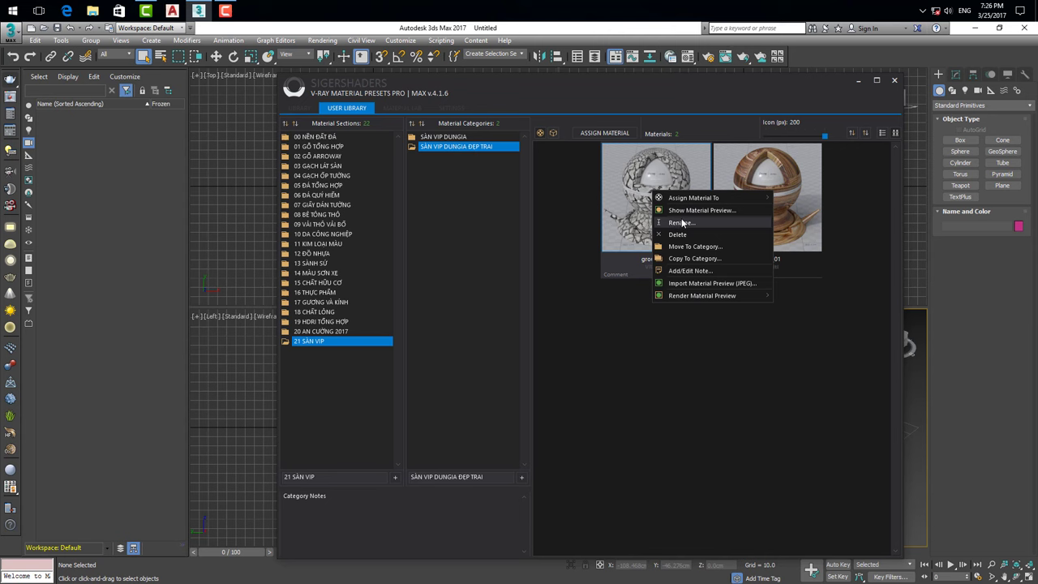
pyautogui.click(714, 251)
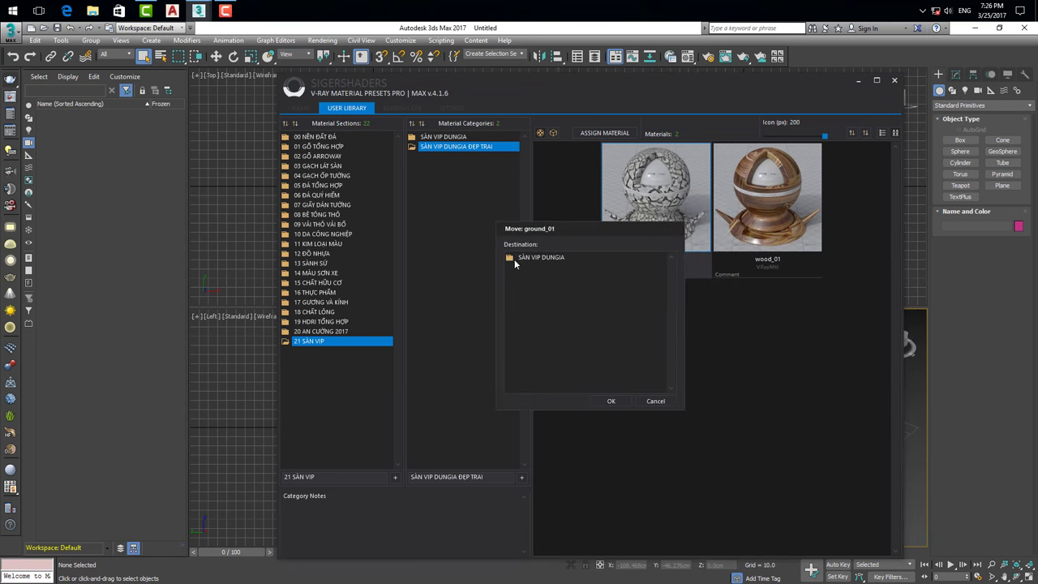
pyautogui.moveTo(570, 226); pyautogui.dragTo(605, 211)
pyautogui.click(546, 244)
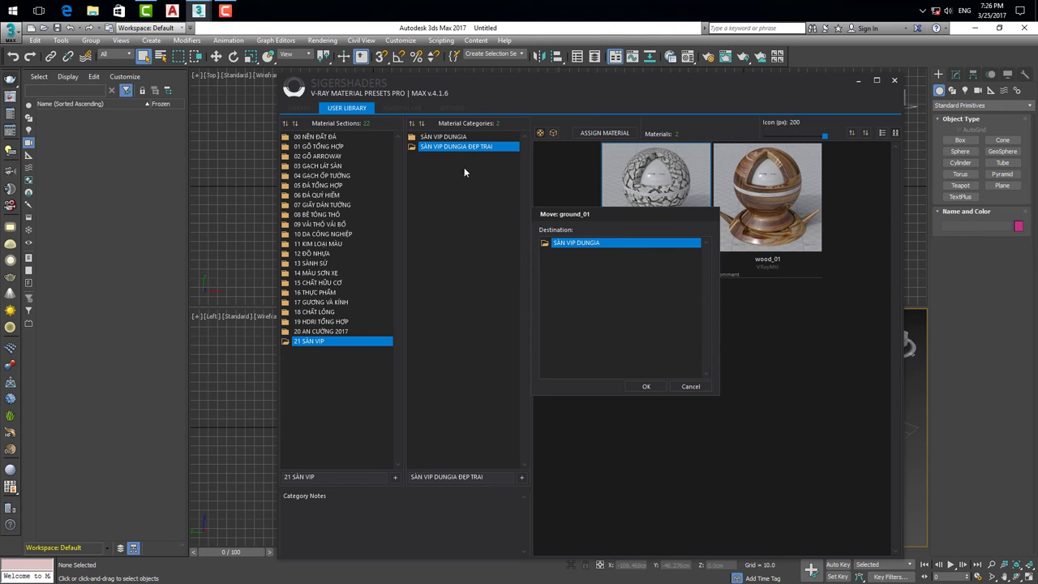
pyautogui.click(685, 388)
pyautogui.rightClick(749, 208)
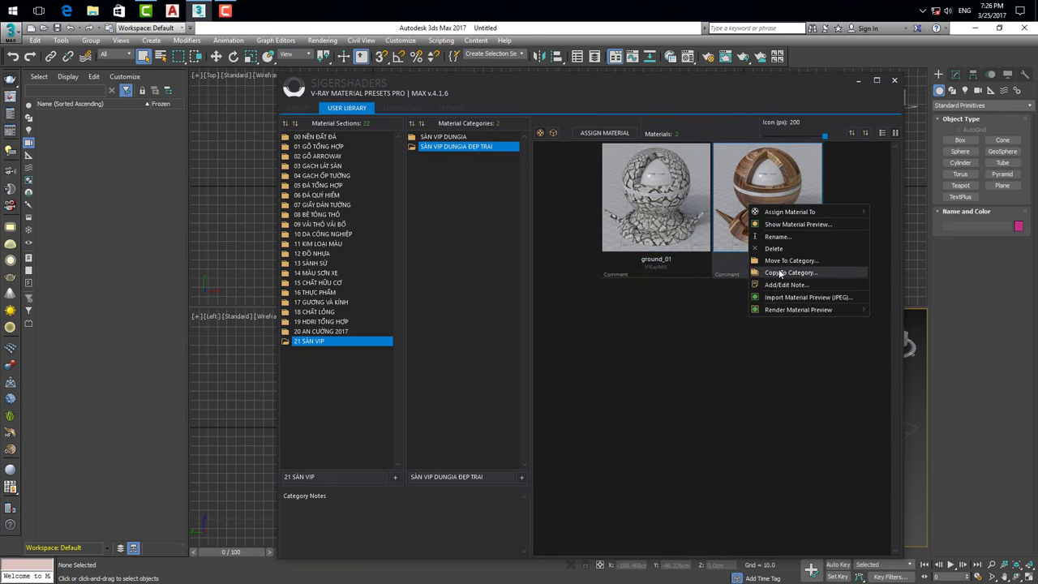
pyautogui.click(781, 273)
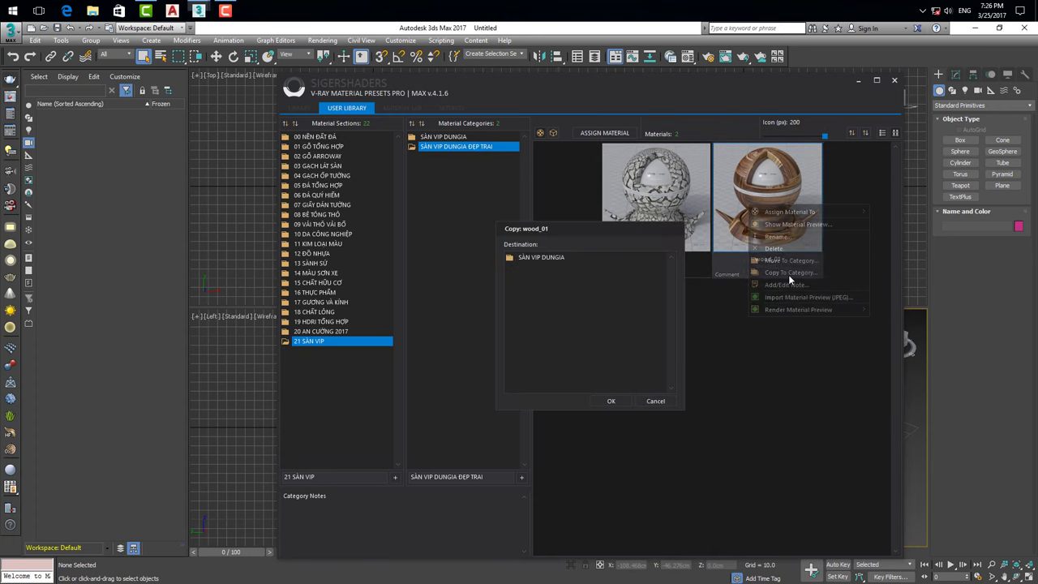
pyautogui.click(513, 259)
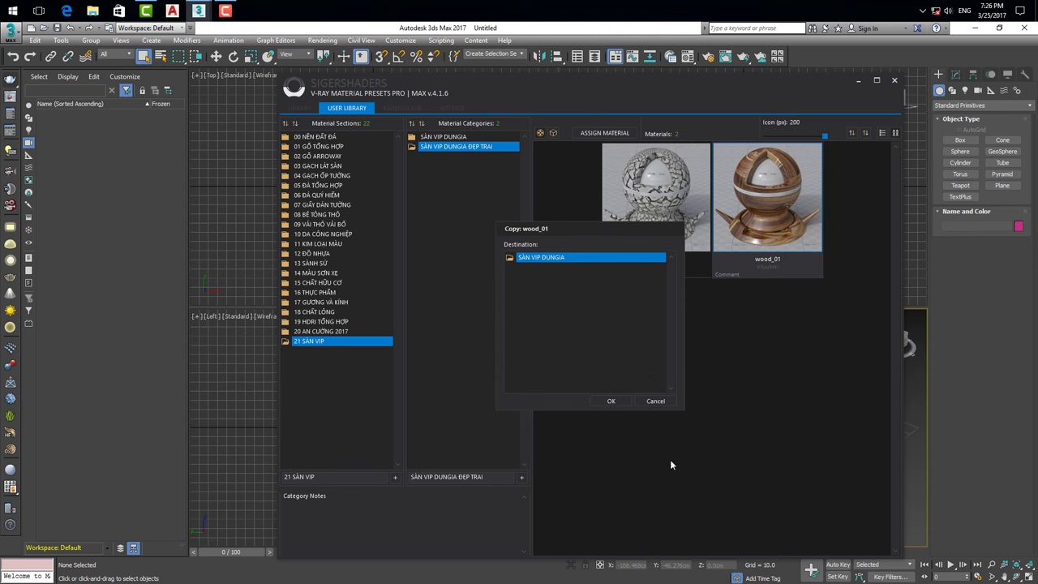
pyautogui.click(657, 401)
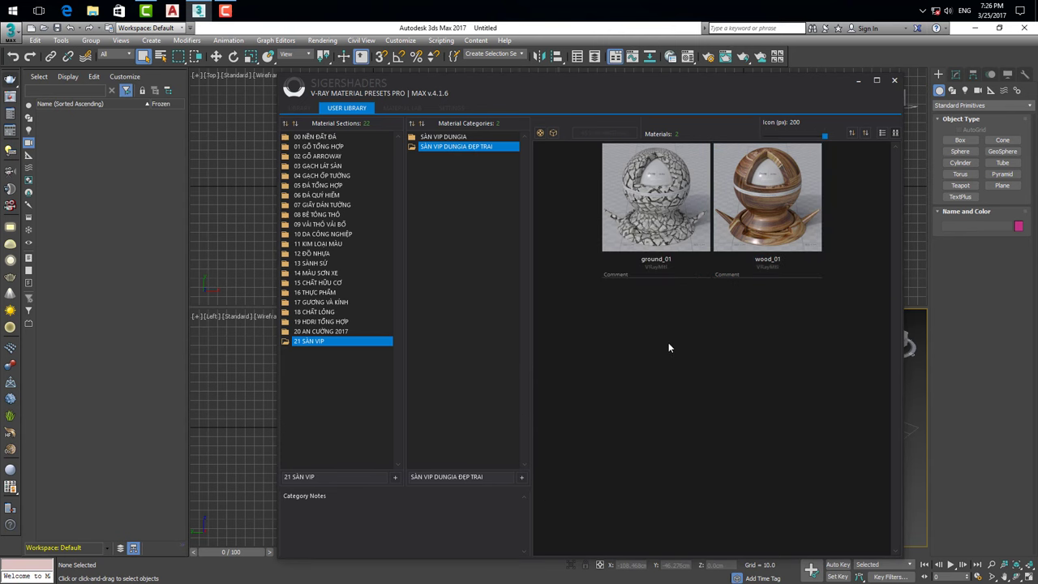